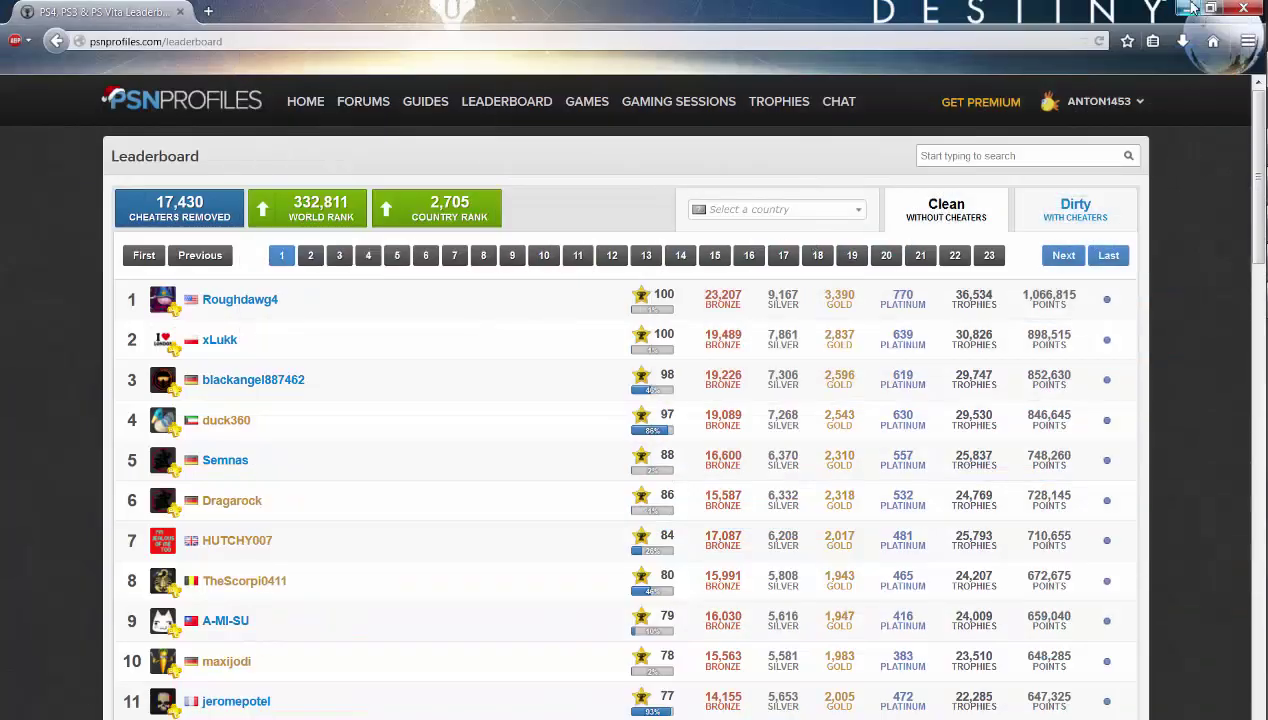
# Minimize the PSN Profiles leaderboard browser to reveal the trophyCalc form in Visual Studio.
pyautogui.click(1193, 10)
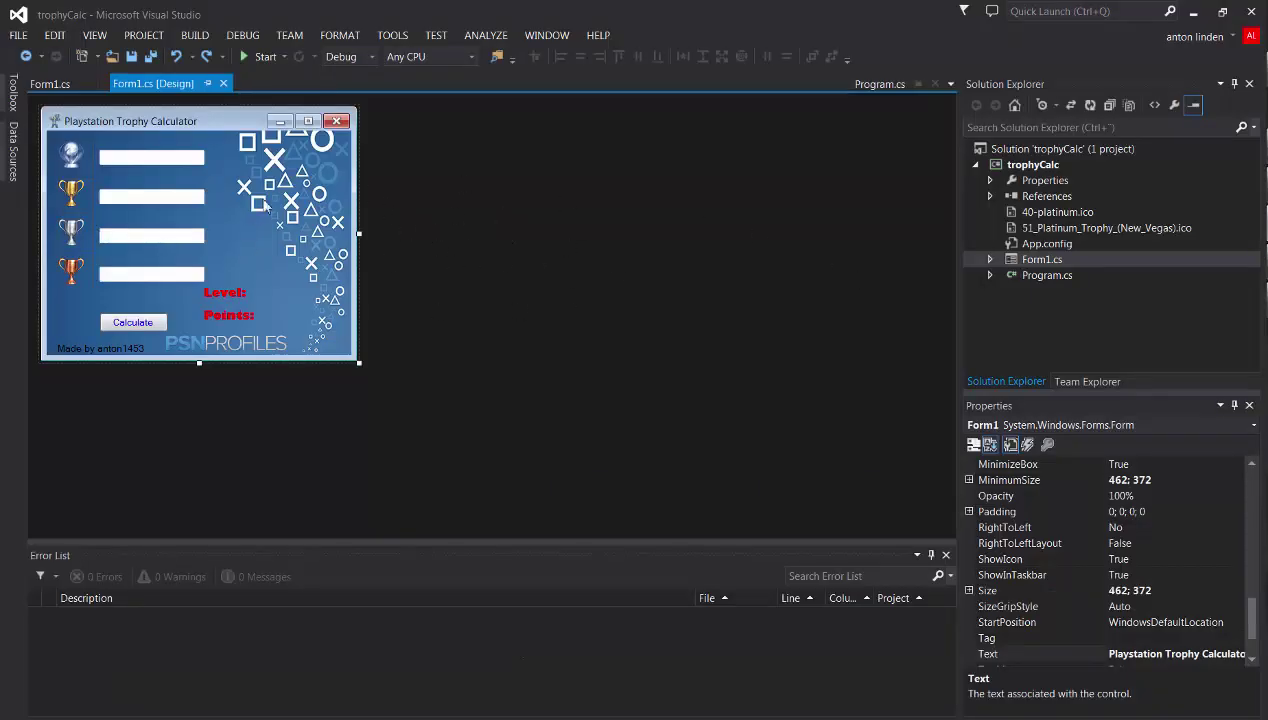
# Run the trophyCalc project and move its calculator window toward the screen middle.
pyautogui.click(264, 56)
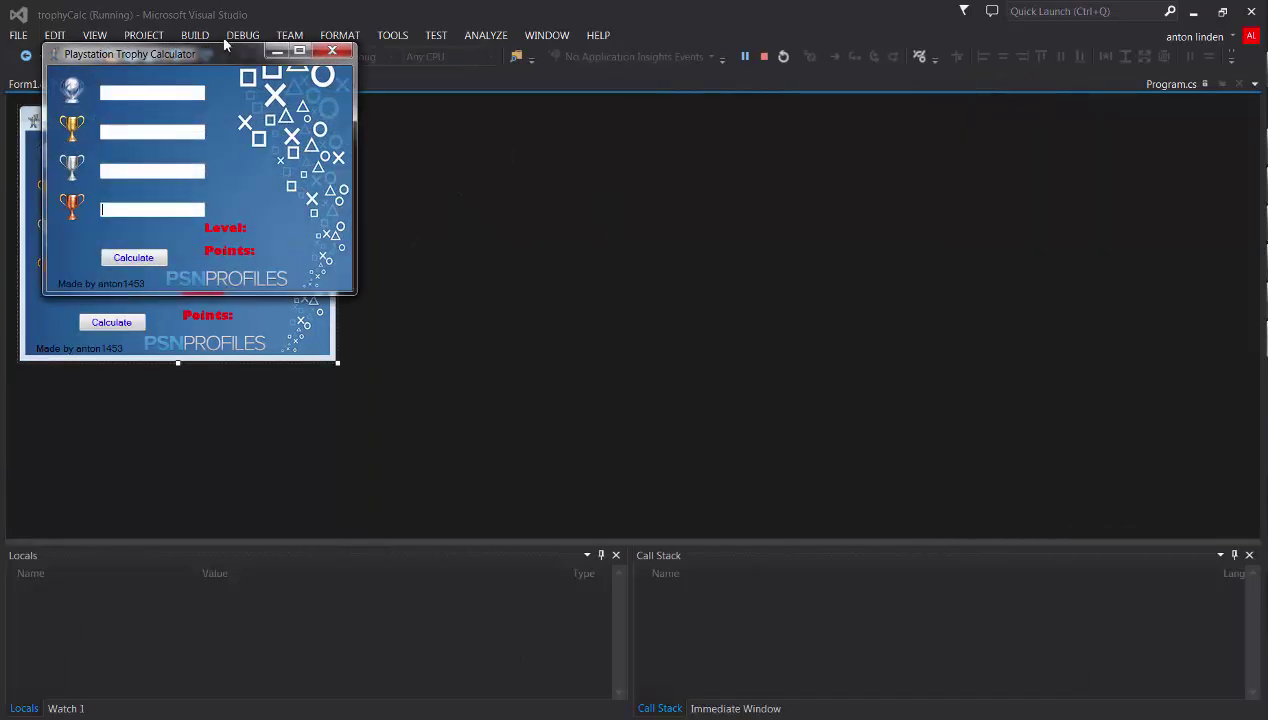
pyautogui.moveTo(270, 58)
pyautogui.mouseDown()
pyautogui.moveTo(447, 116)
pyautogui.moveTo(461, 146)
pyautogui.moveTo(628, 155)
pyautogui.mouseUp()
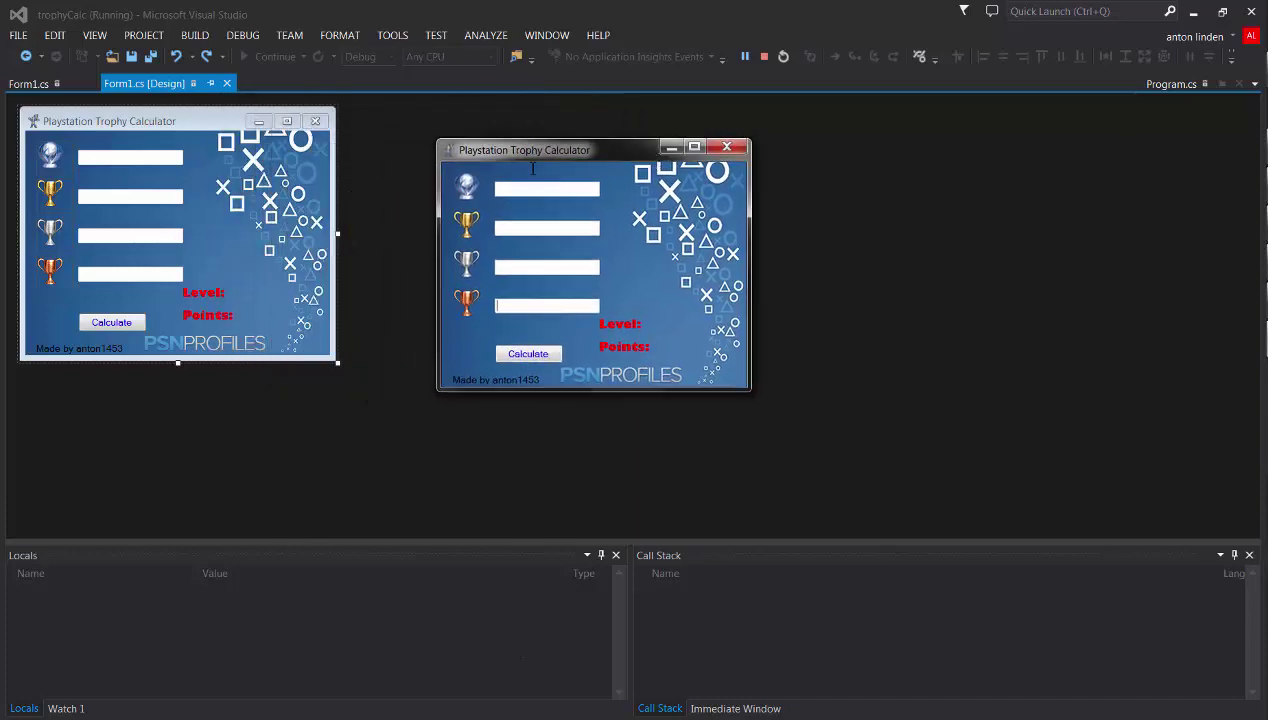
# Minimize Visual Studio and nudge the empty calculator window slightly right.
pyautogui.click(1193, 13)
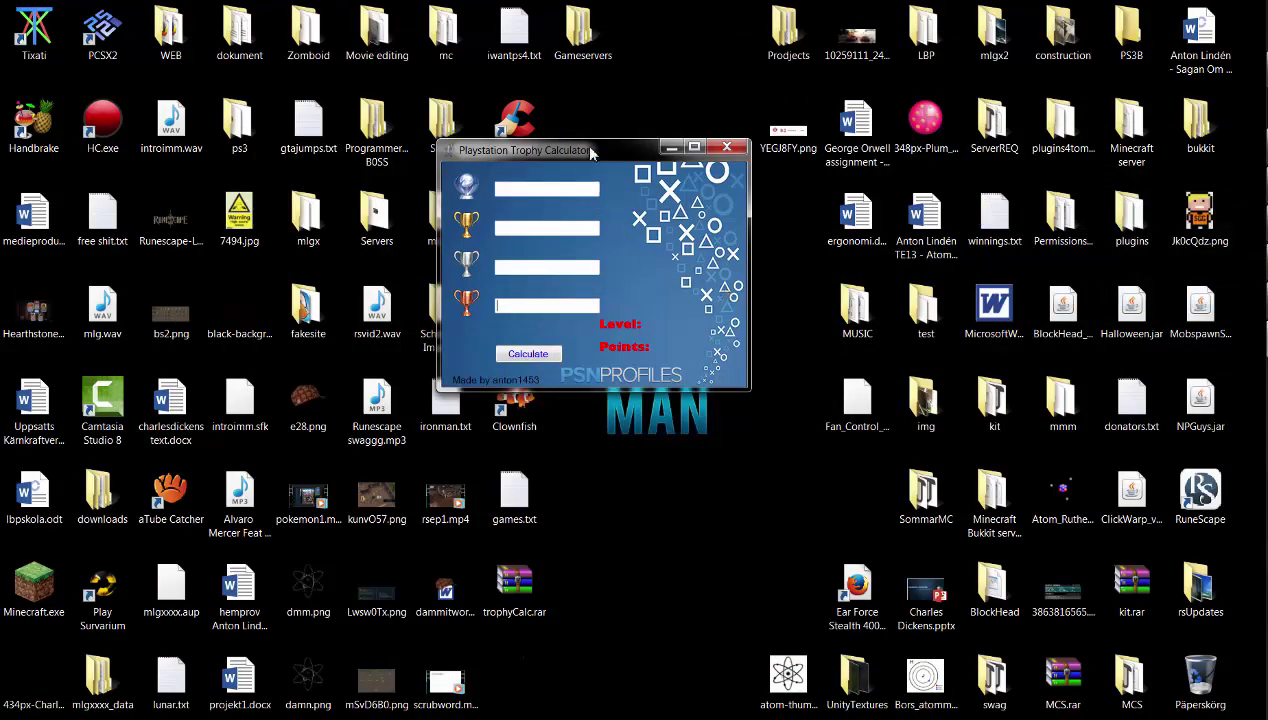
pyautogui.moveTo(588, 150); pyautogui.dragTo(613, 157)
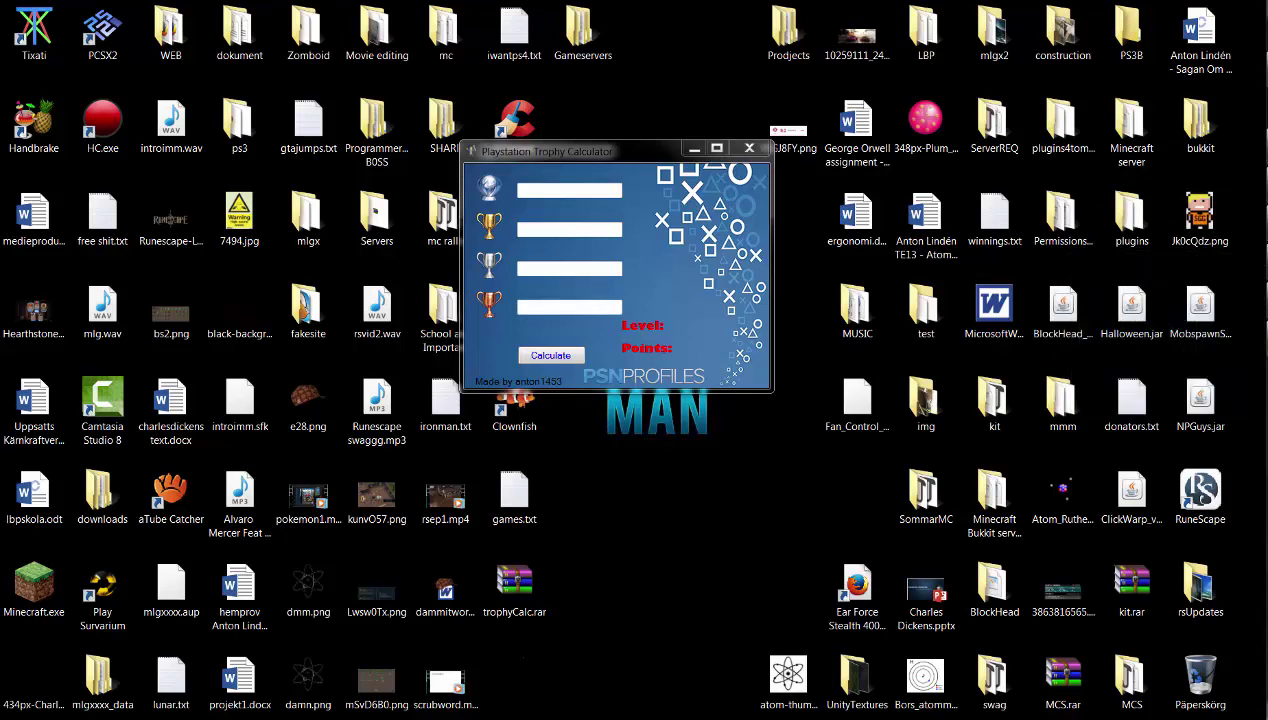
# Enter 150 bronze, 25 silver, 31 gold and 2 platinum, getting Level 7 and 6150 points.
pyautogui.click(696, 265)
pyautogui.write('150')
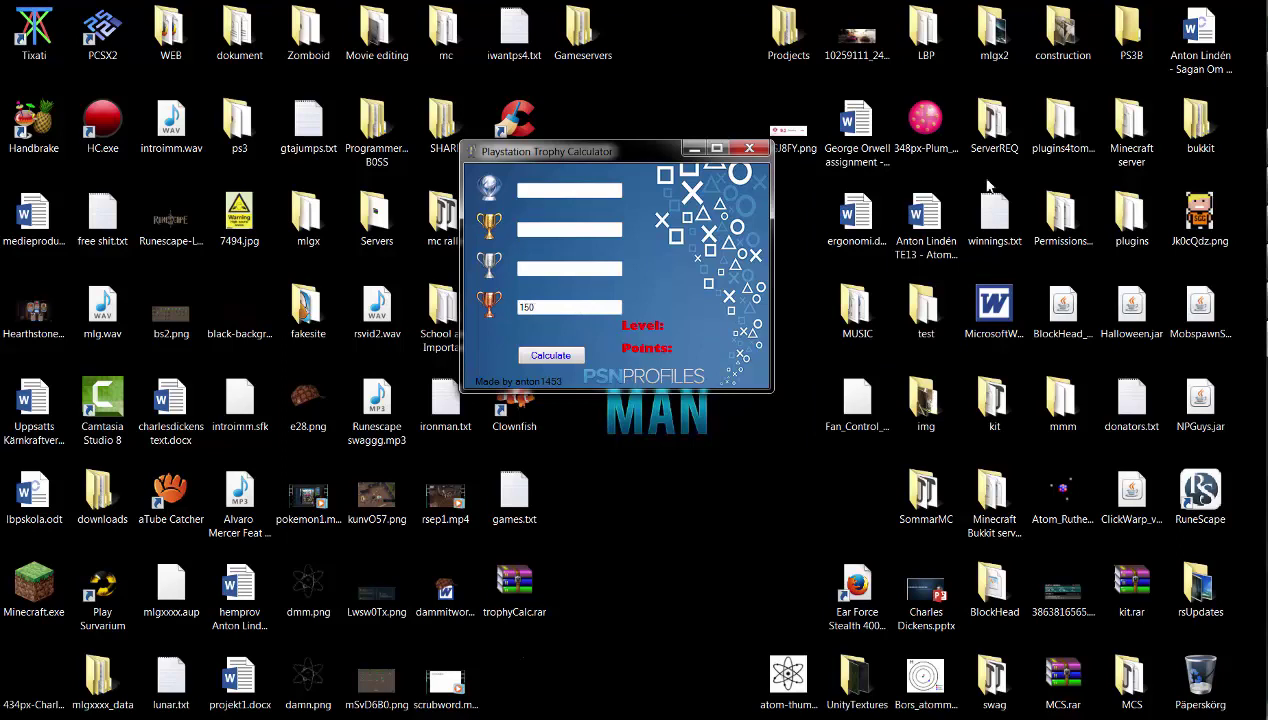
pyautogui.hotkey('shift', 'Tab')
pyautogui.write('25')
pyautogui.hotkey('shift', 'Tab')
pyautogui.write('1')
pyautogui.hotkey('shift', 'Tab')
pyautogui.click(549, 358)
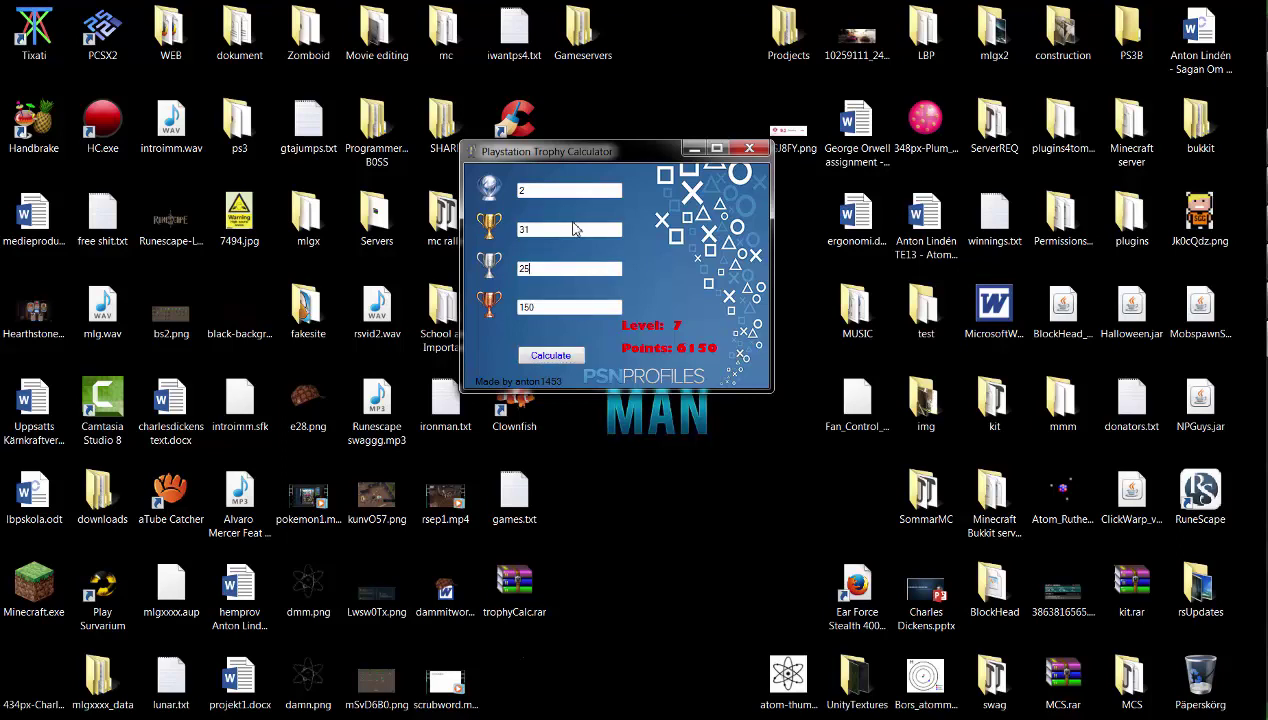
# Recalculate with 819 bronze, 134 silver, 41 gold and 6 platinum for Level 12, 21075 points.
pyautogui.doubleClick(552, 188)
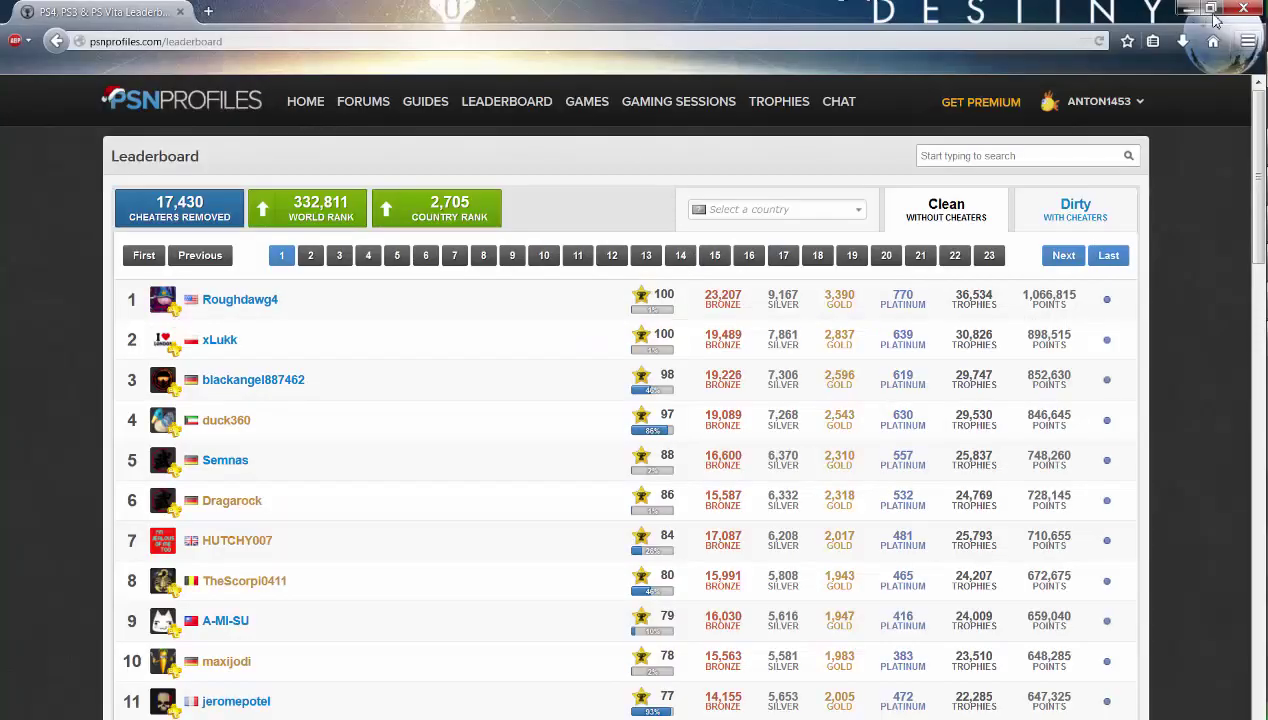
pyautogui.click(1188, 8)
pyautogui.doubleClick(521, 315)
pyautogui.write('19')
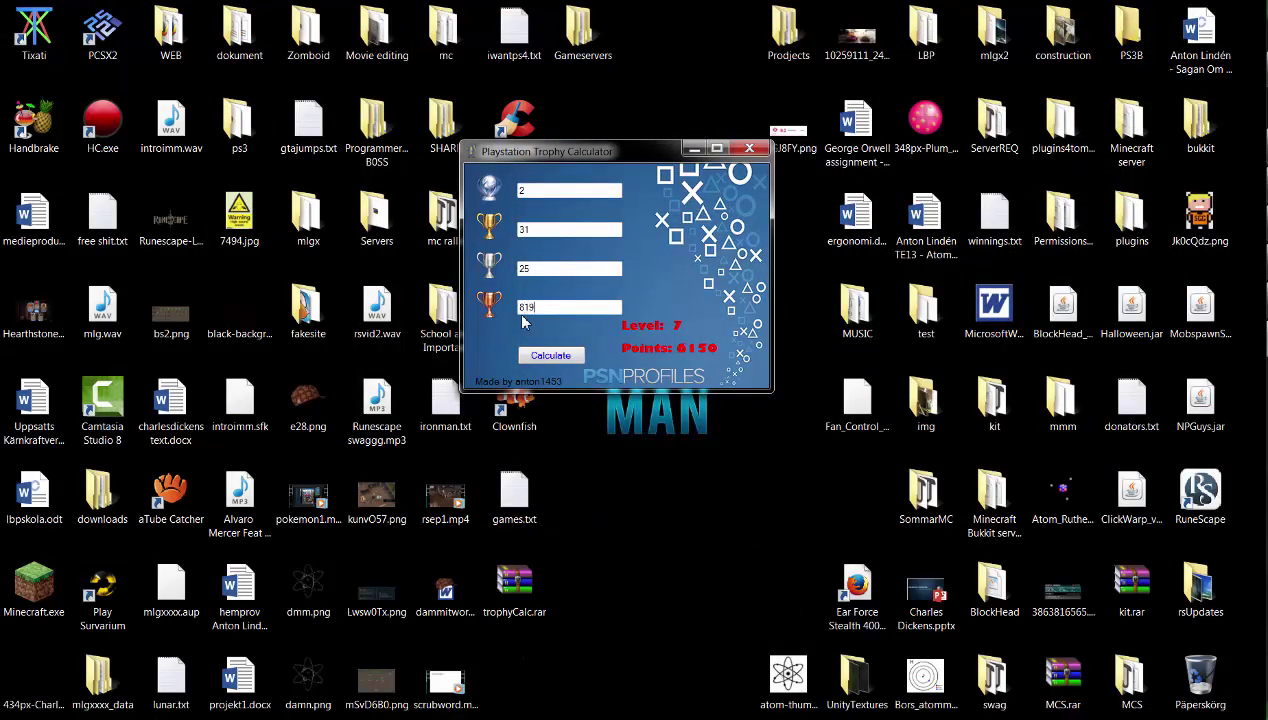
pyautogui.hotkey('shift', 'Tab')
pyautogui.write('1')
pyautogui.hotkey('shift', 'Tab')
pyautogui.write('6')
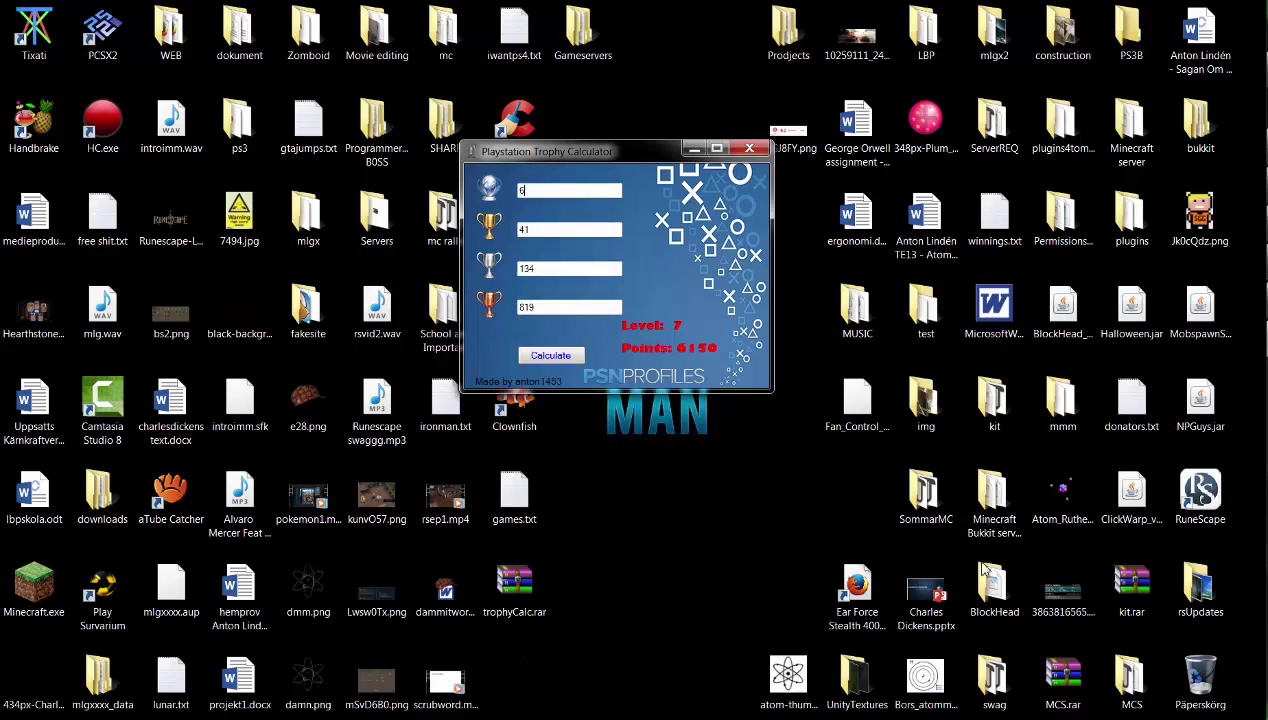
pyautogui.click(538, 358)
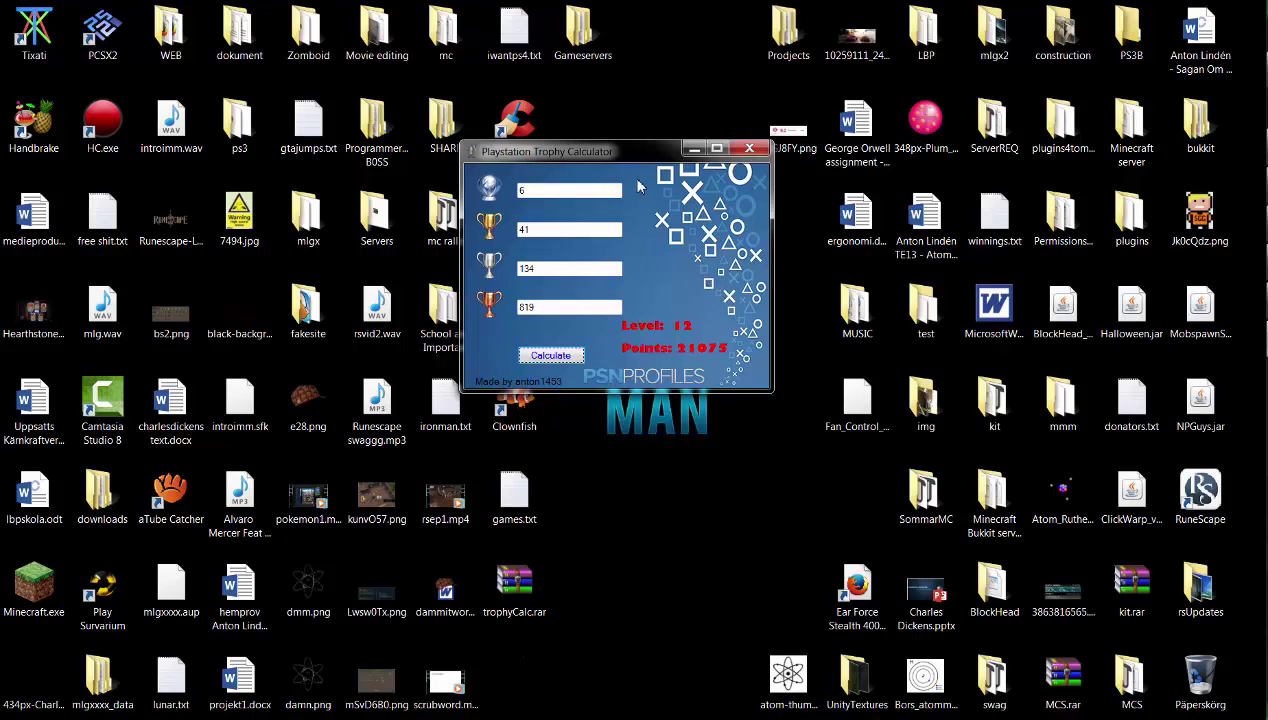
# Reposition the calculator and snap the leaderboard browser to the left half of the screen.
pyautogui.moveTo(631, 153); pyautogui.dragTo(649, 170)
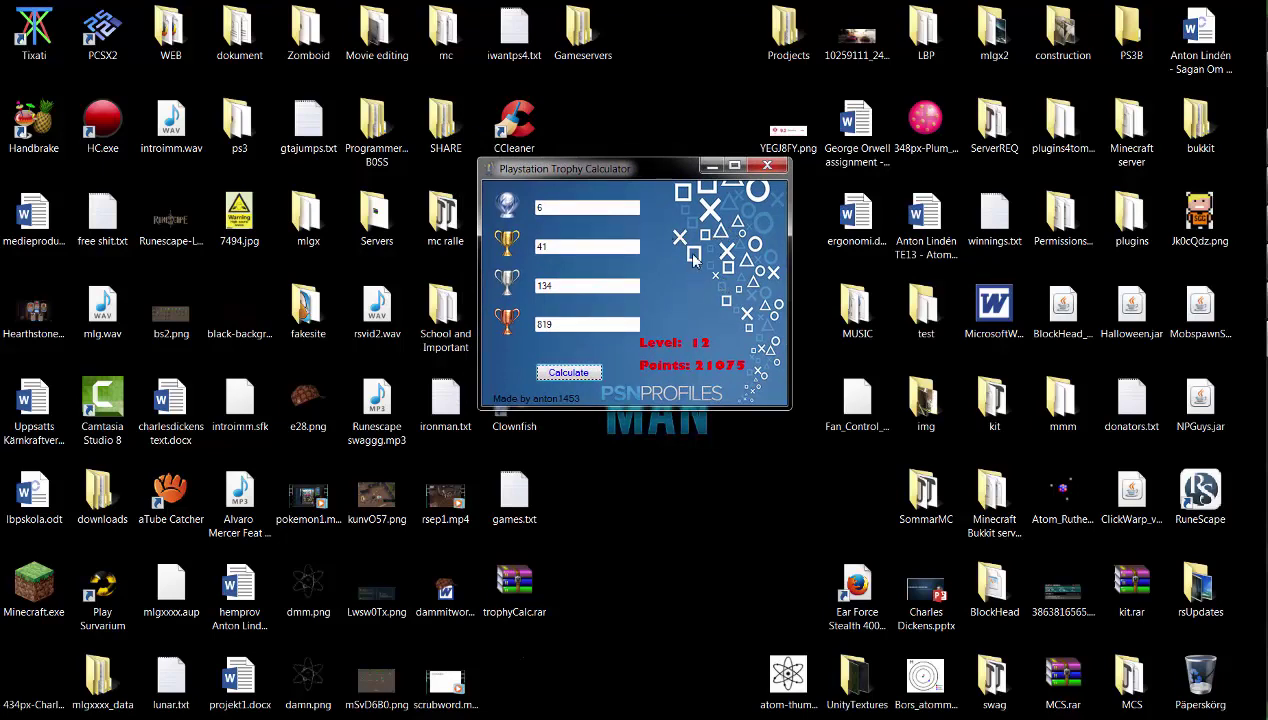
pyautogui.moveTo(660, 176)
pyautogui.mouseDown()
pyautogui.moveTo(667, 190)
pyautogui.moveTo(686, 31)
pyautogui.moveTo(572, 213)
pyautogui.moveTo(580, 231)
pyautogui.mouseUp()
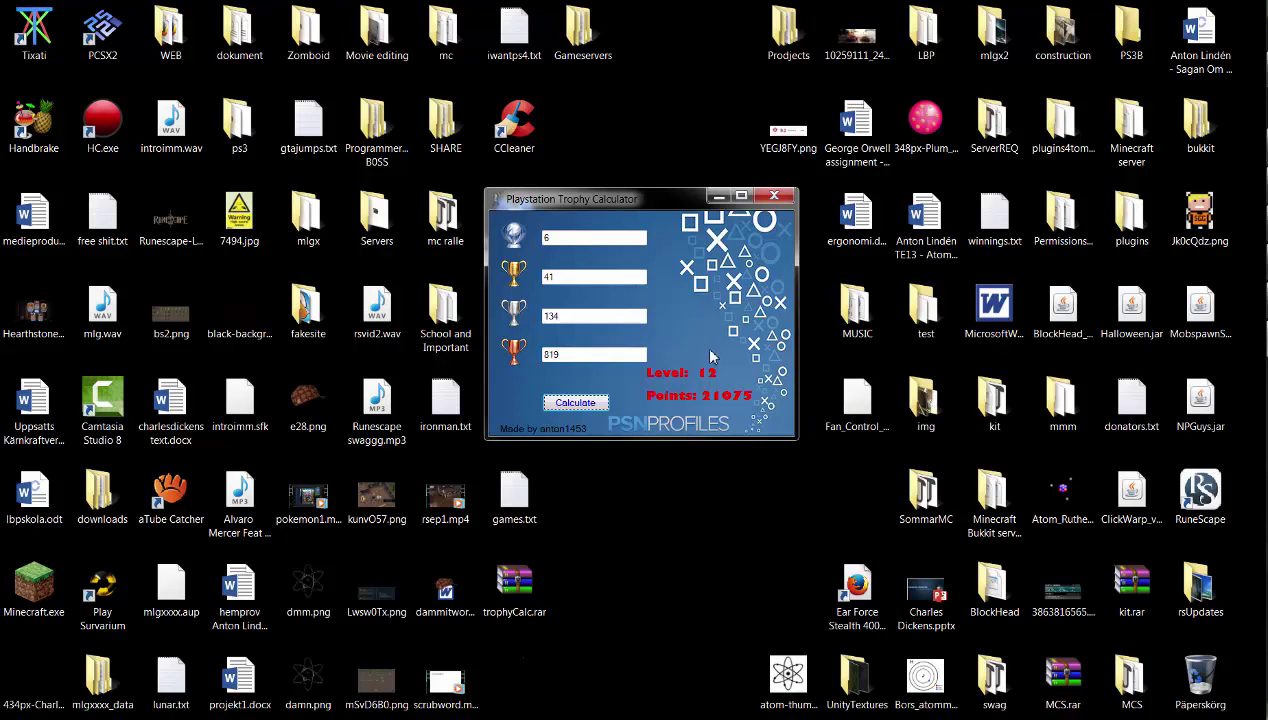
pyautogui.doubleClick(579, 356)
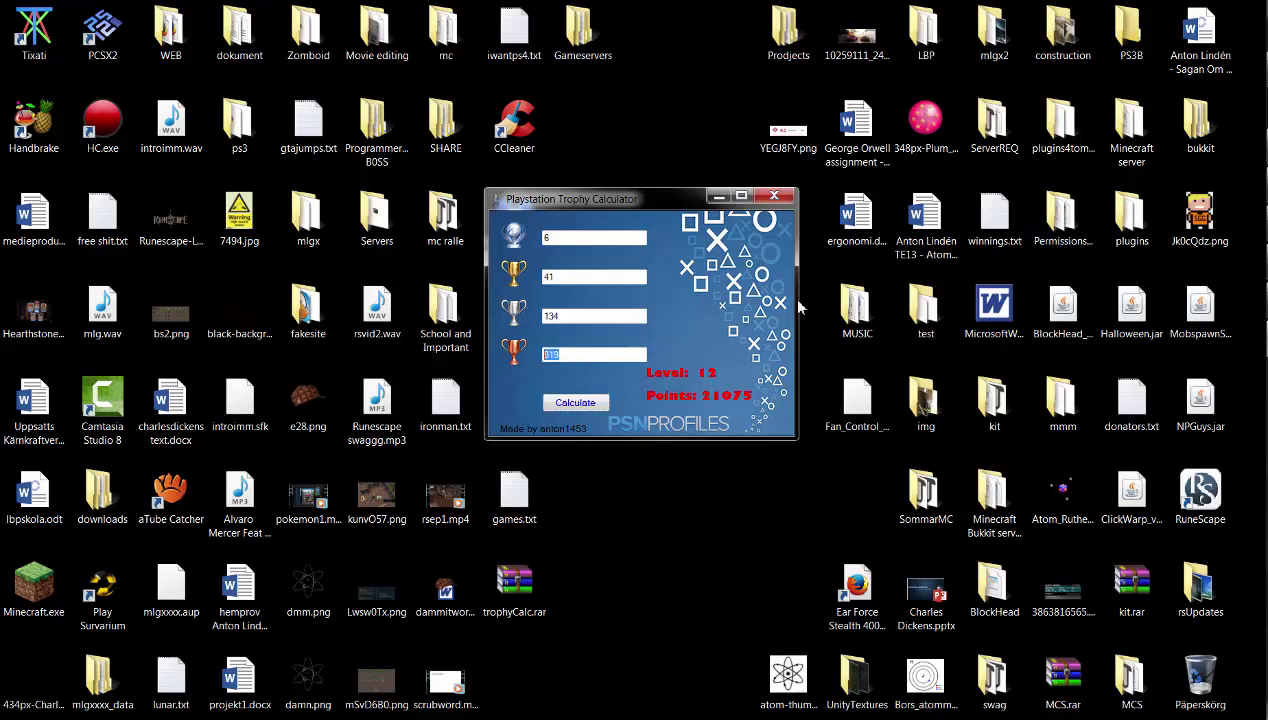
pyautogui.hotkey('alt', 'Tab')
pyautogui.press('super+Left')
# Scroll the PSN Profiles leaderboard to bring its trophy columns into view.
pyautogui.click(684, 200)
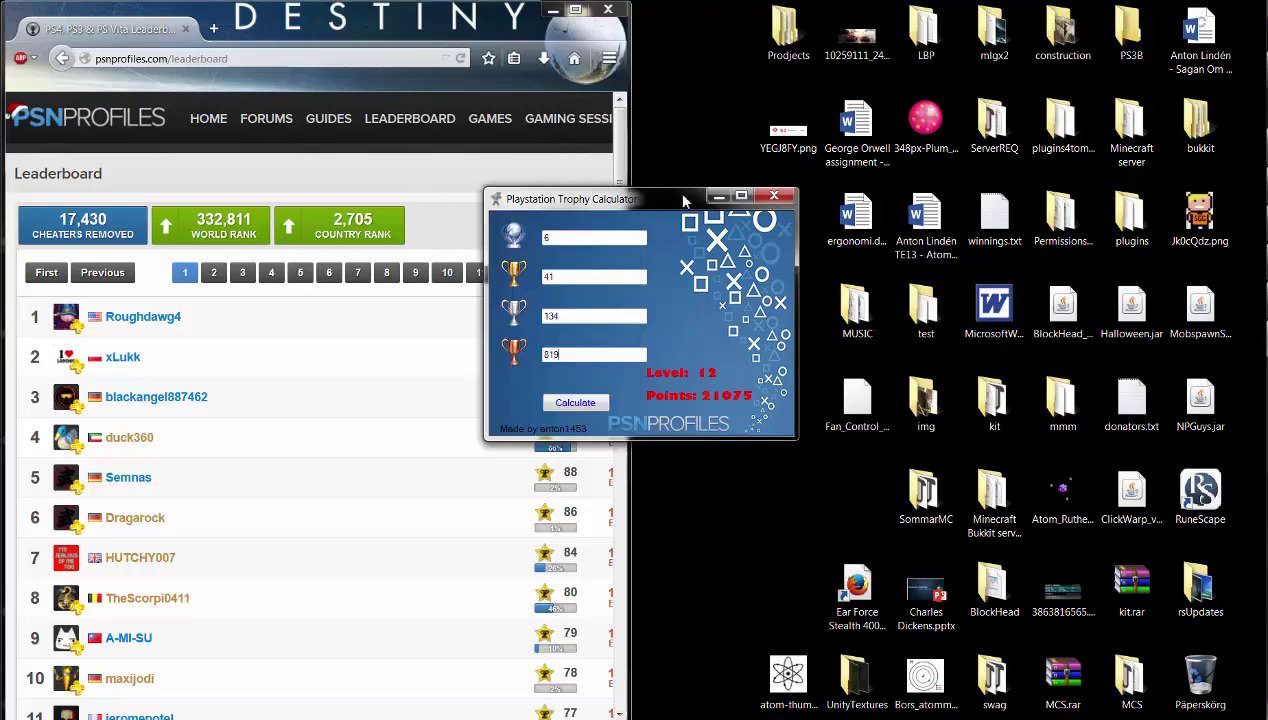
pyautogui.moveTo(656, 208); pyautogui.dragTo(679, 200)
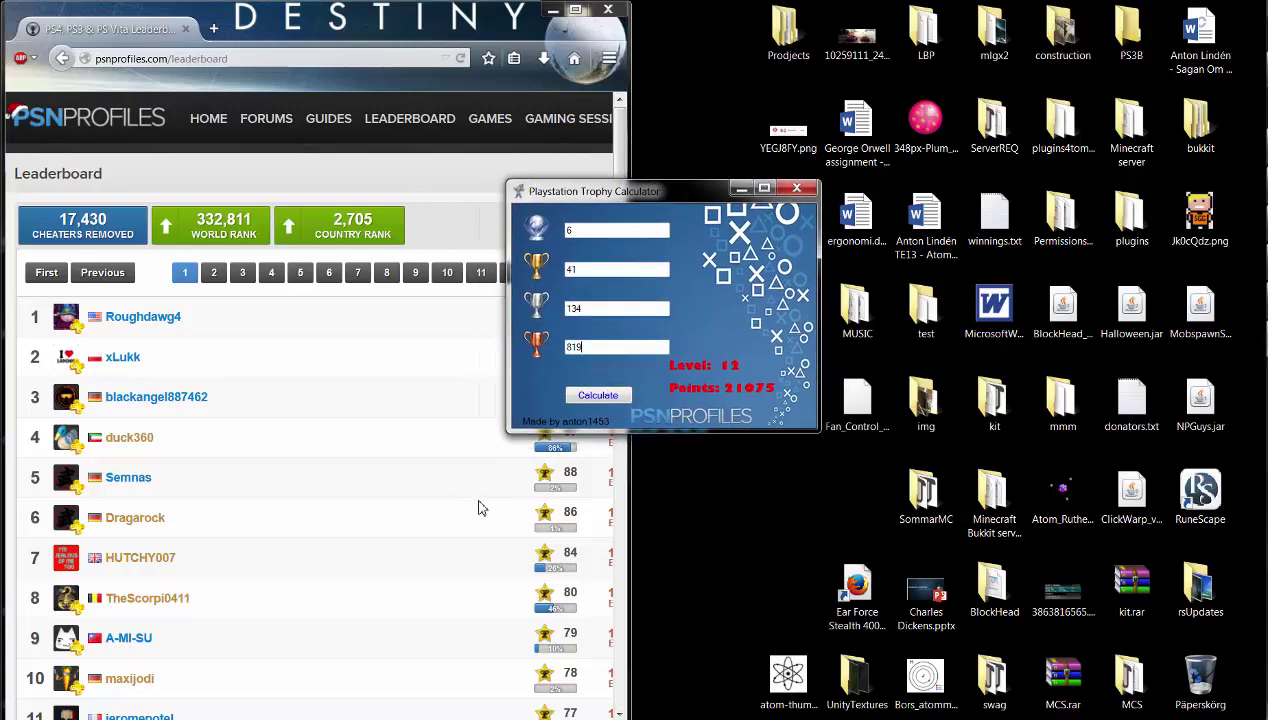
pyautogui.click(405, 557)
pyautogui.hscroll(5, 480, 713)
pyautogui.hscroll(4, 480, 713)
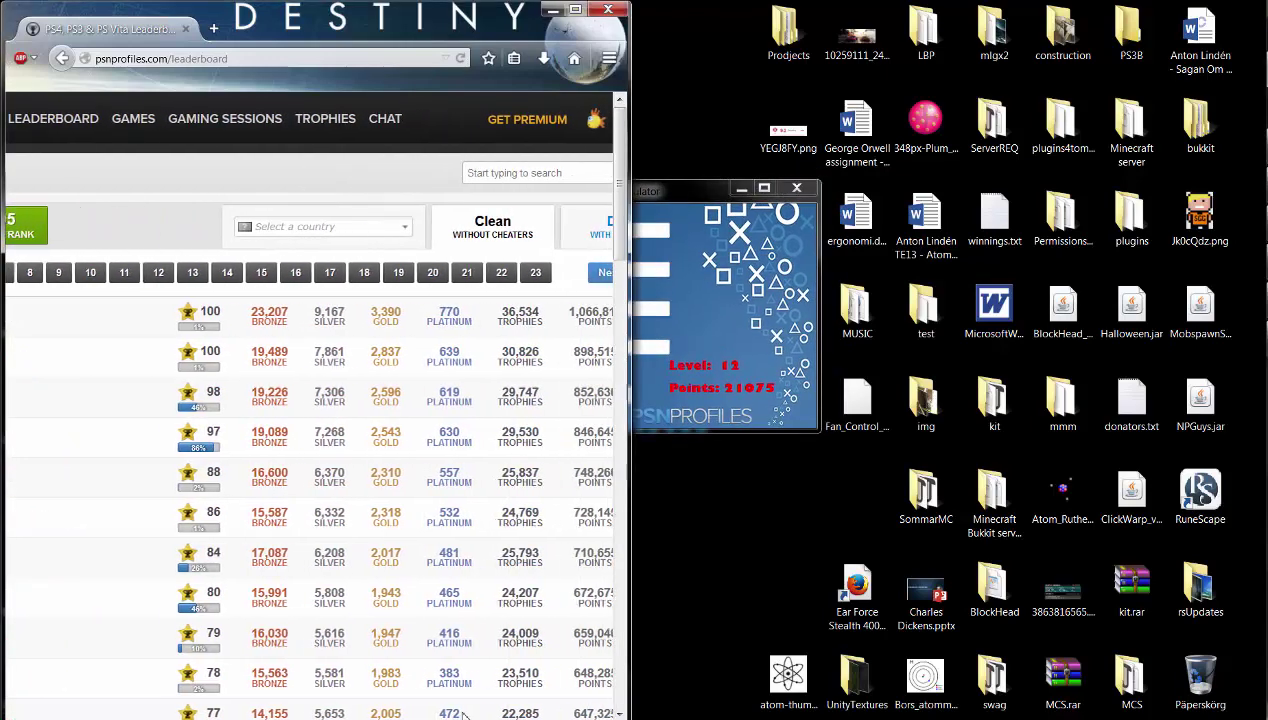
pyautogui.hscroll(2, 480, 713)
pyautogui.hscroll(2, 478, 712)
pyautogui.hscroll(-5, 470, 710)
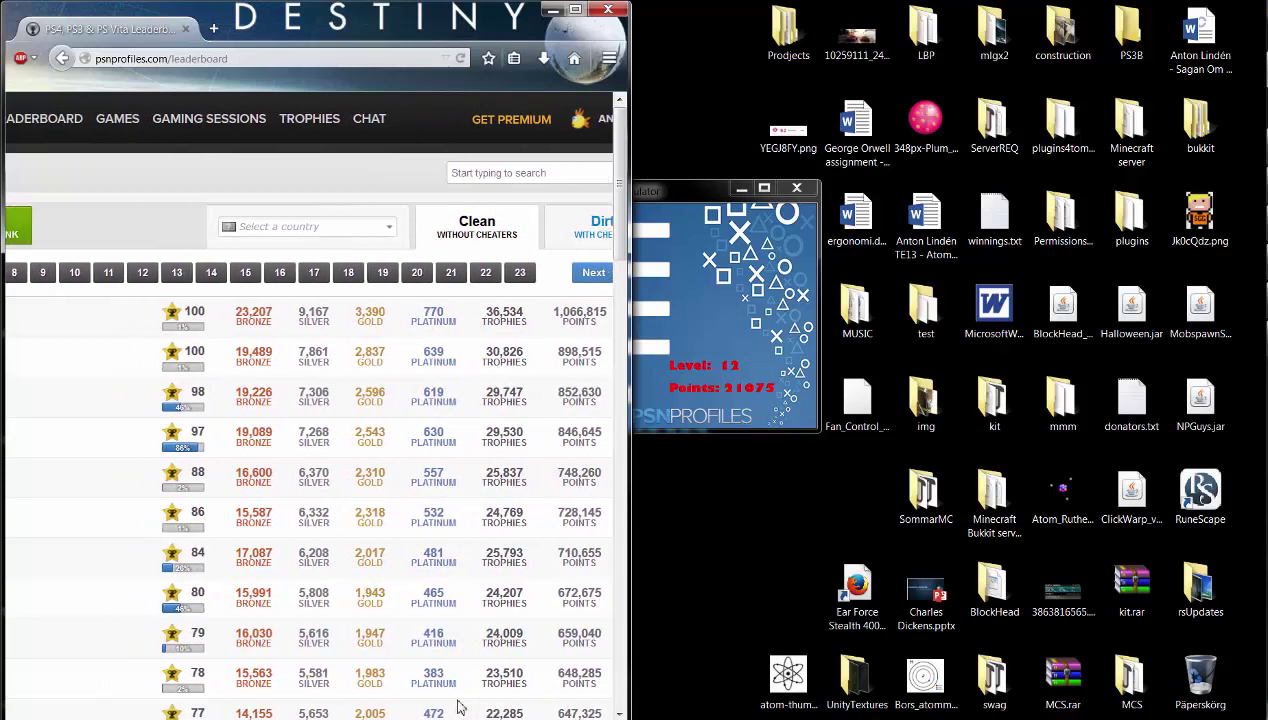
pyautogui.scroll(-2, 462, 700)
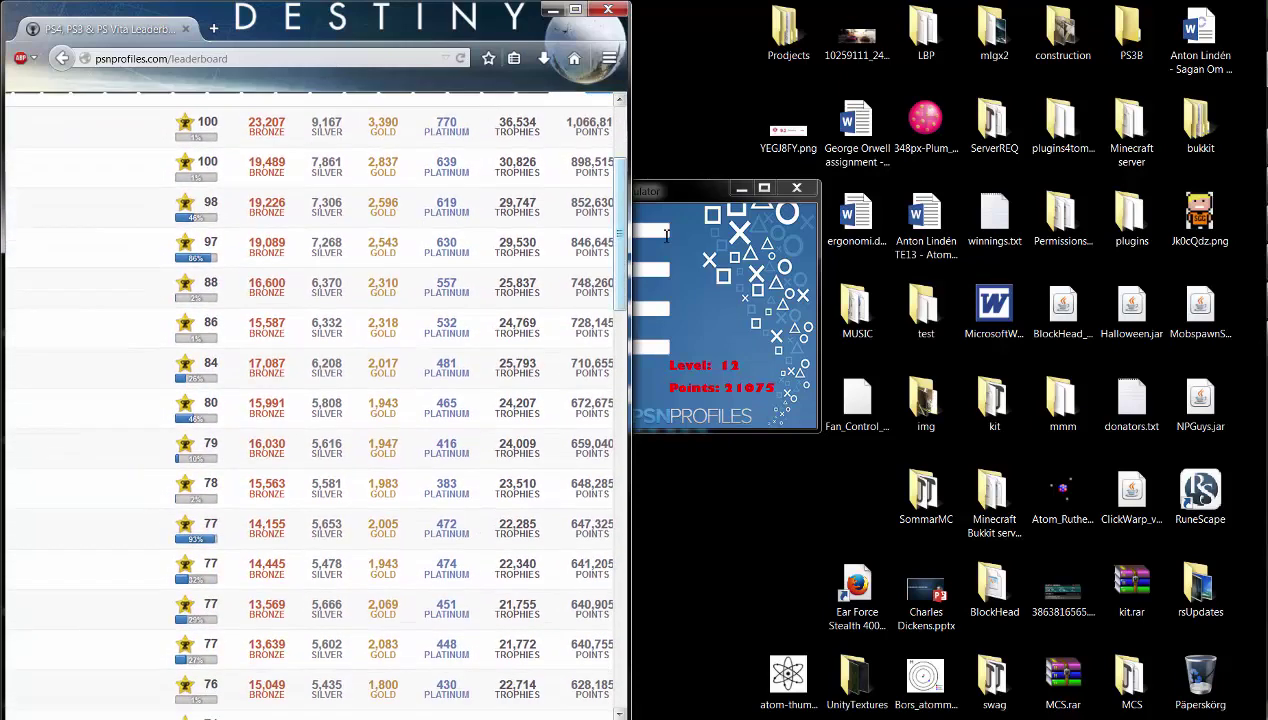
# Place the calculator right of the leaderboard columns and focus its platinum box for 619.
pyautogui.click(676, 188)
pyautogui.click(209, 284)
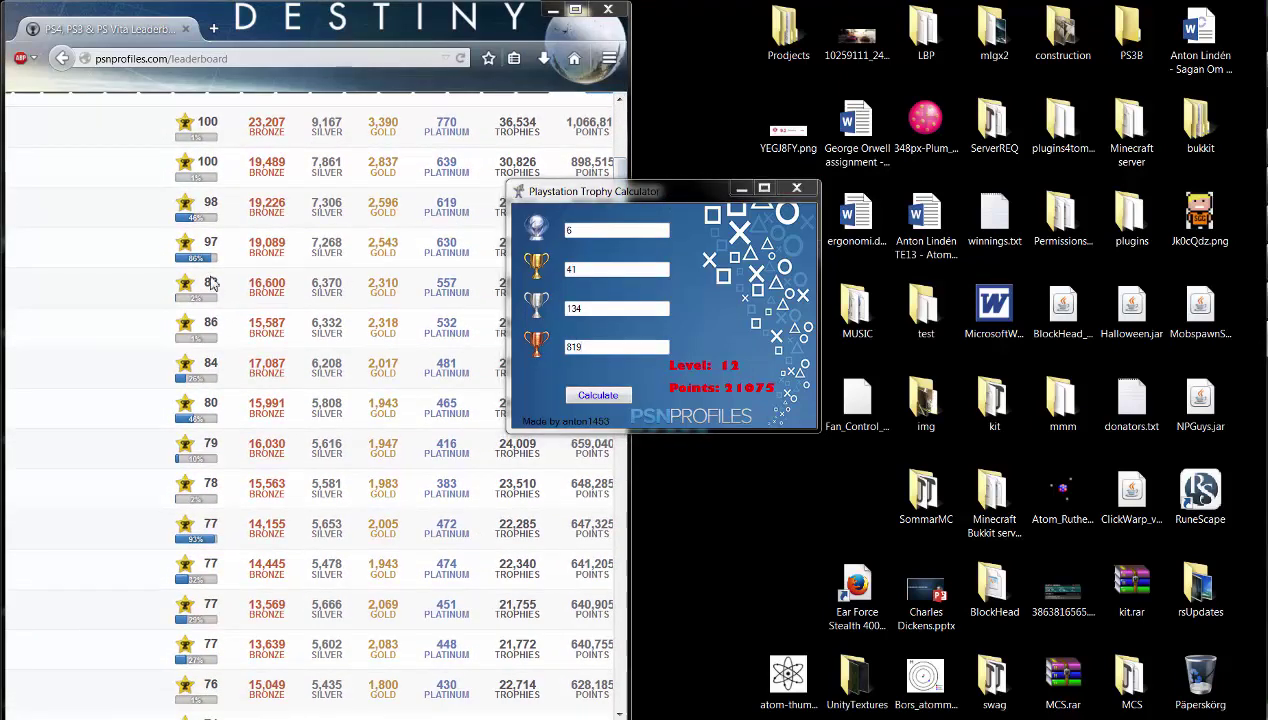
pyautogui.click(657, 385)
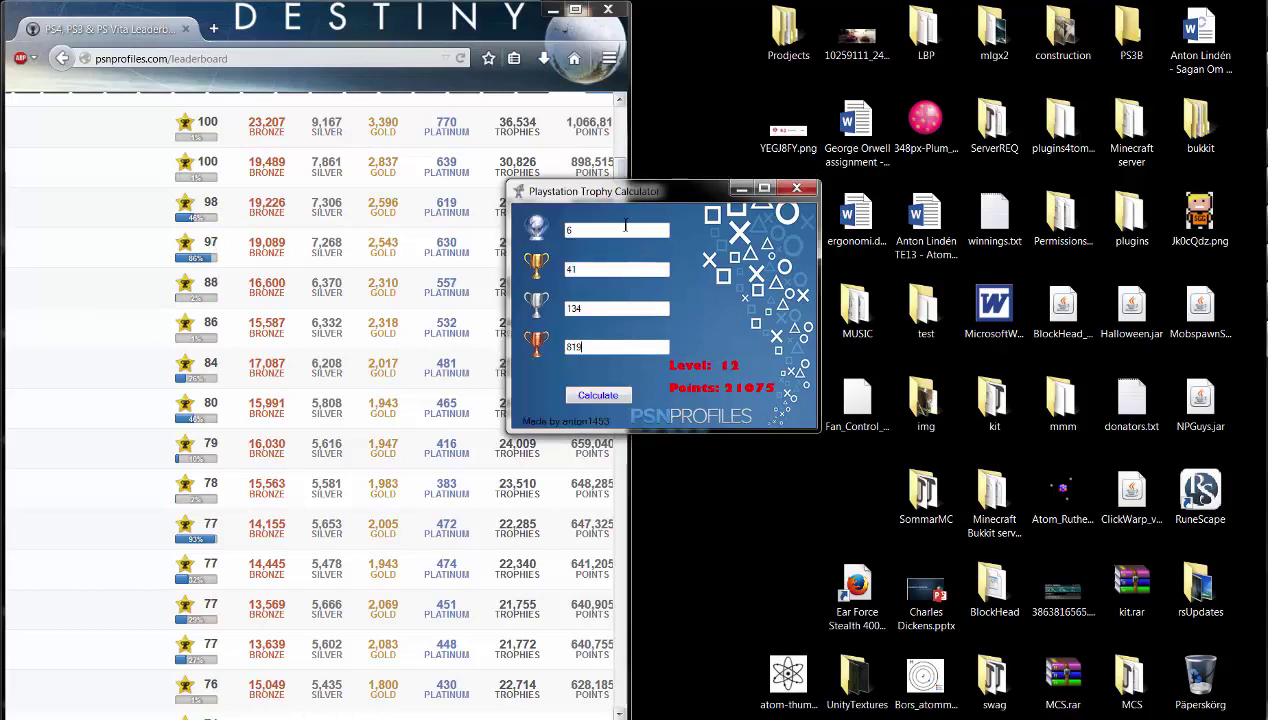
pyautogui.moveTo(663, 188); pyautogui.dragTo(866, 181)
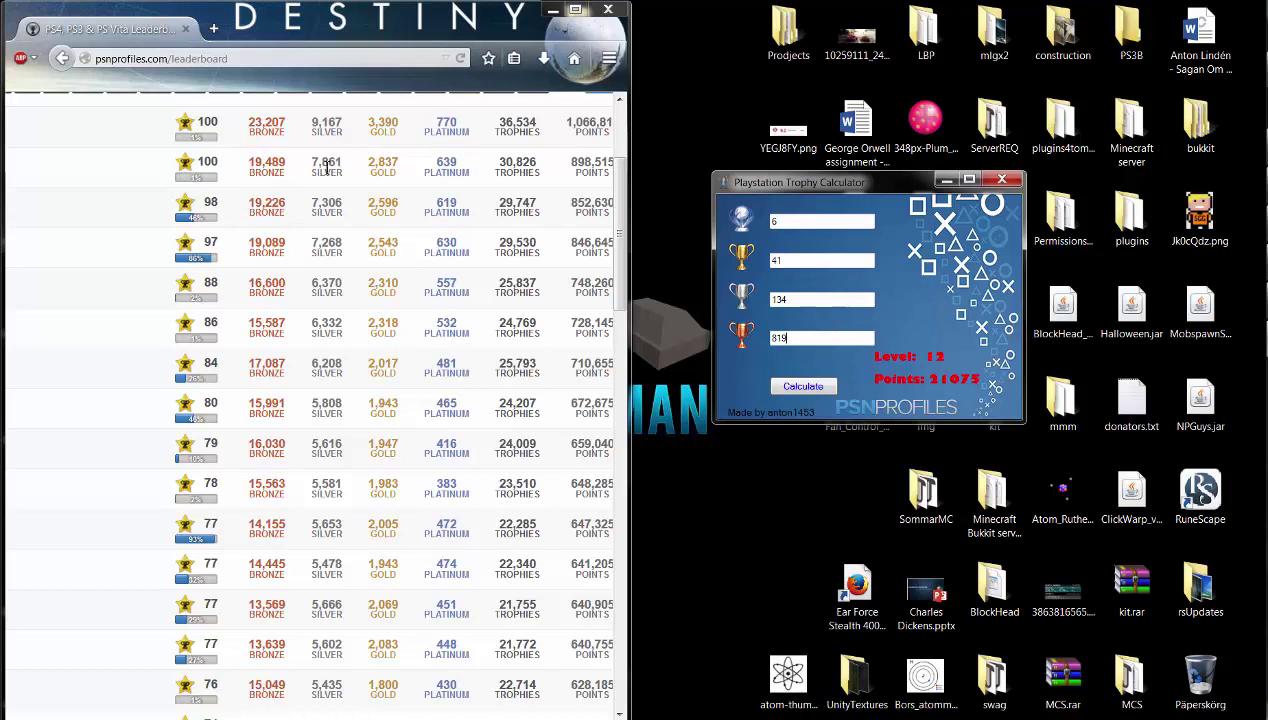
pyautogui.click(796, 221)
pyautogui.write('19')
# Enter the third-ranked player's 619, 2596, 7306 and 19226 trophies and calculate Level 98.
pyautogui.doubleClick(795, 337)
pyautogui.press('BackSpace')
pyautogui.doubleClick(815, 299)
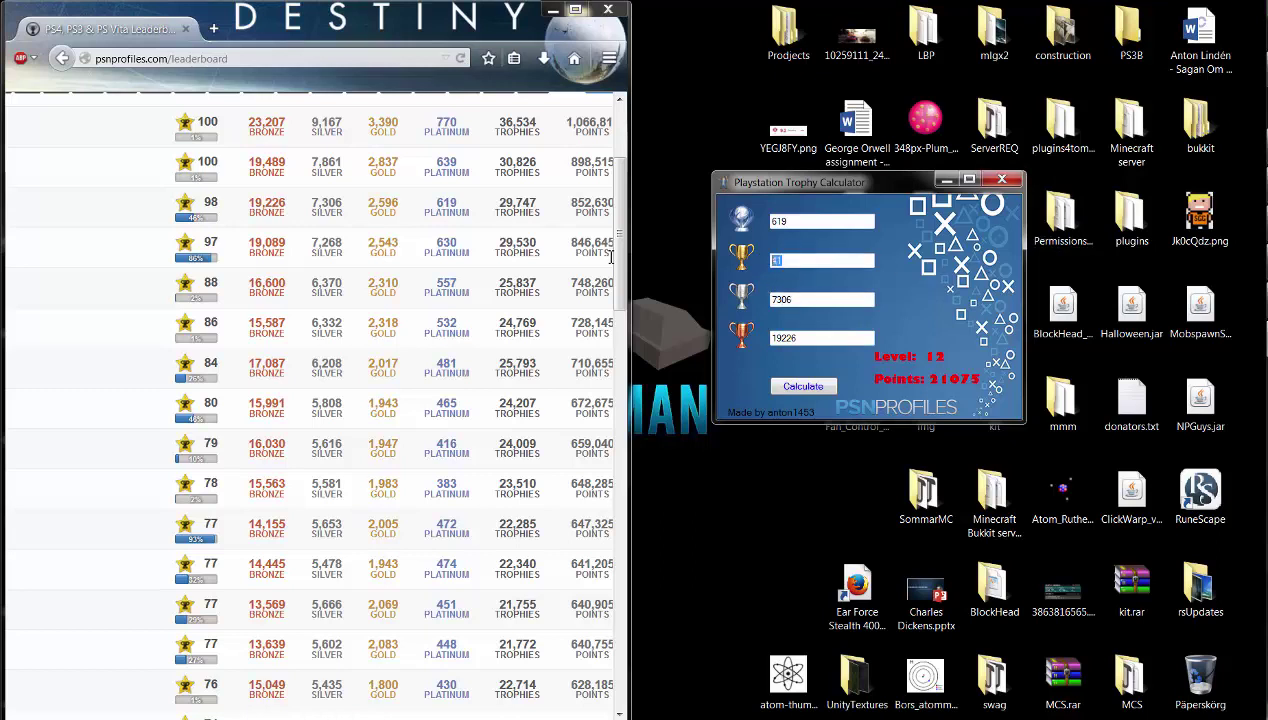
pyautogui.moveTo(247, 202); pyautogui.dragTo(474, 220)
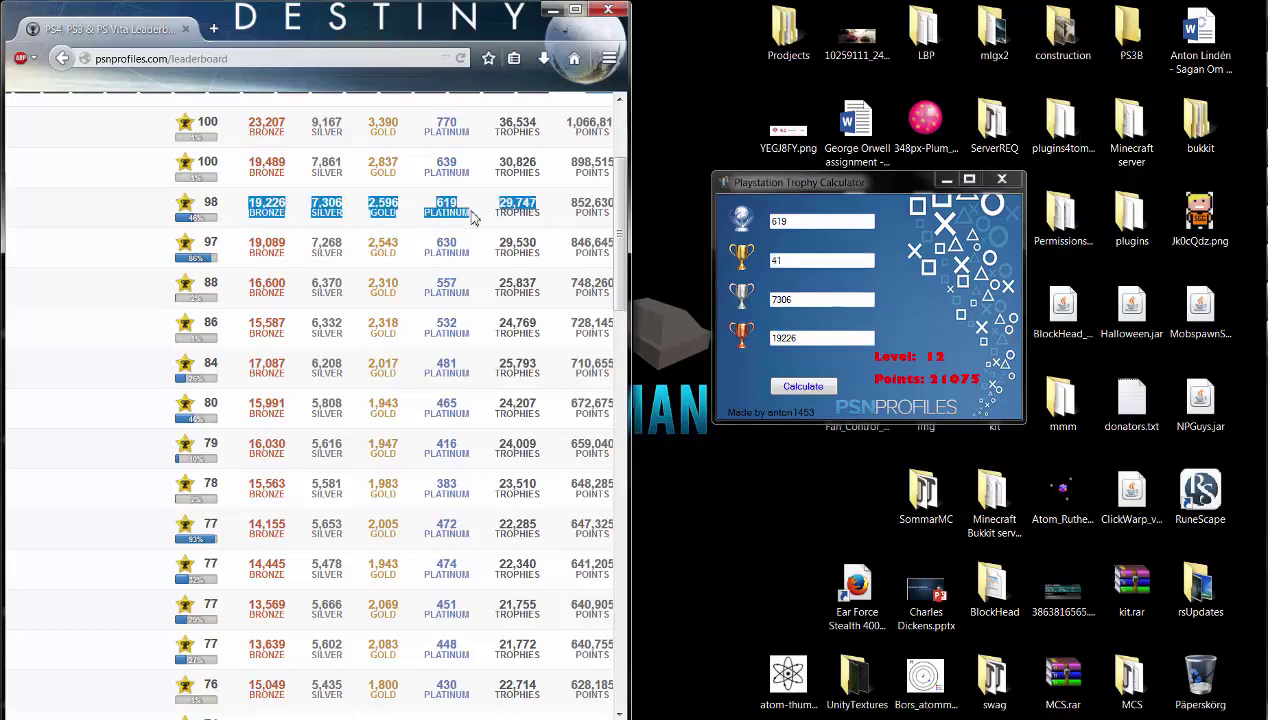
pyautogui.doubleClick(800, 261)
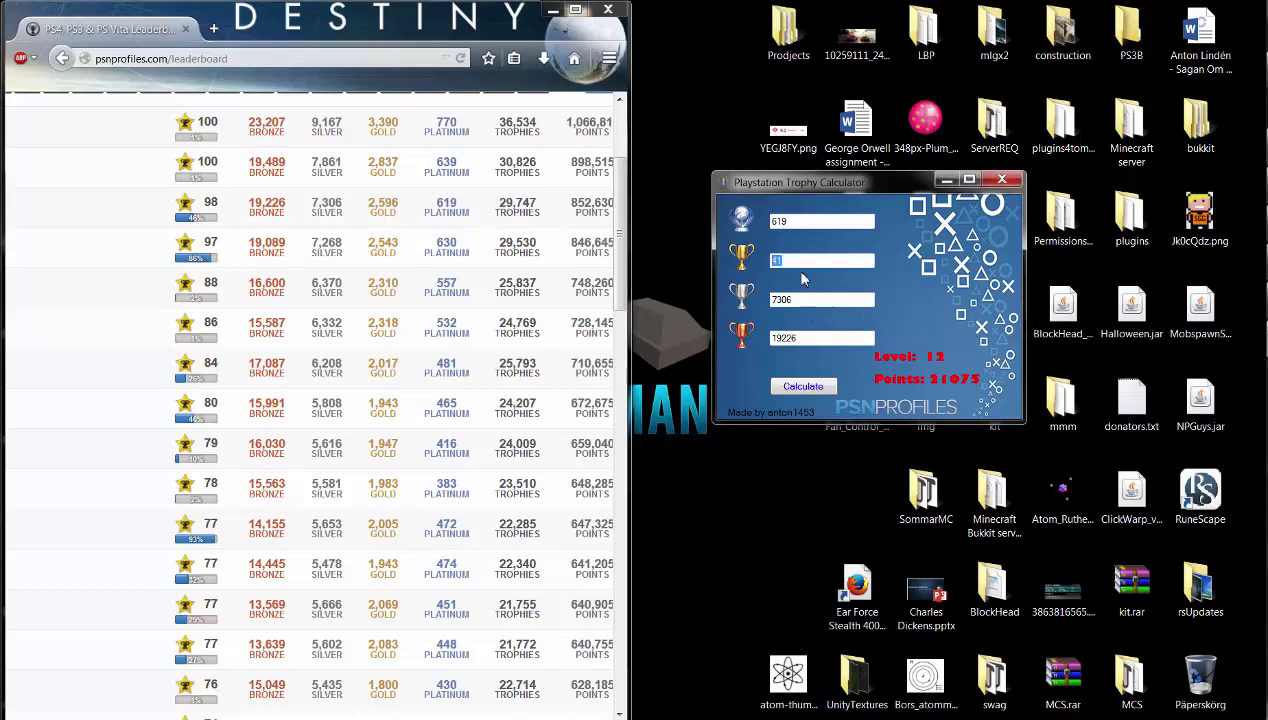
pyautogui.doubleClick(810, 261)
pyautogui.write('2596')
pyautogui.click(803, 390)
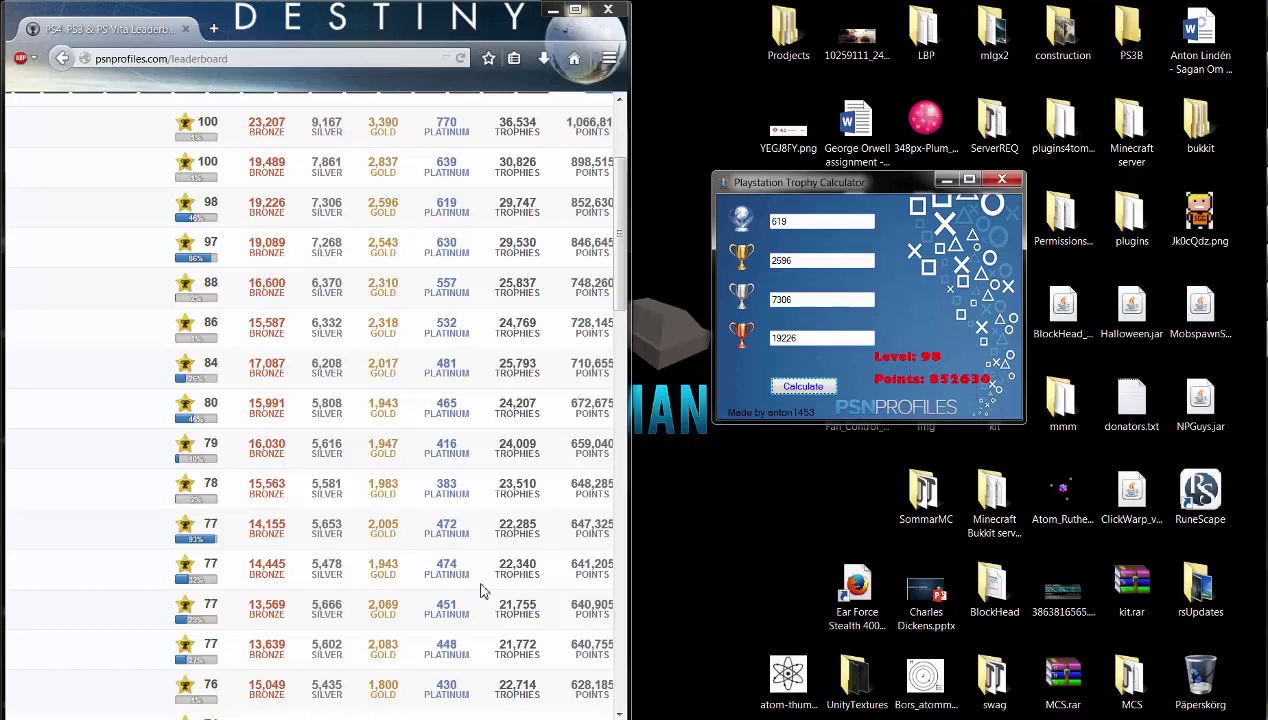
# Highlight the level 98 player's 852,630 leaderboard points to confirm they match the result.
pyautogui.hscroll(1, 412, 668)
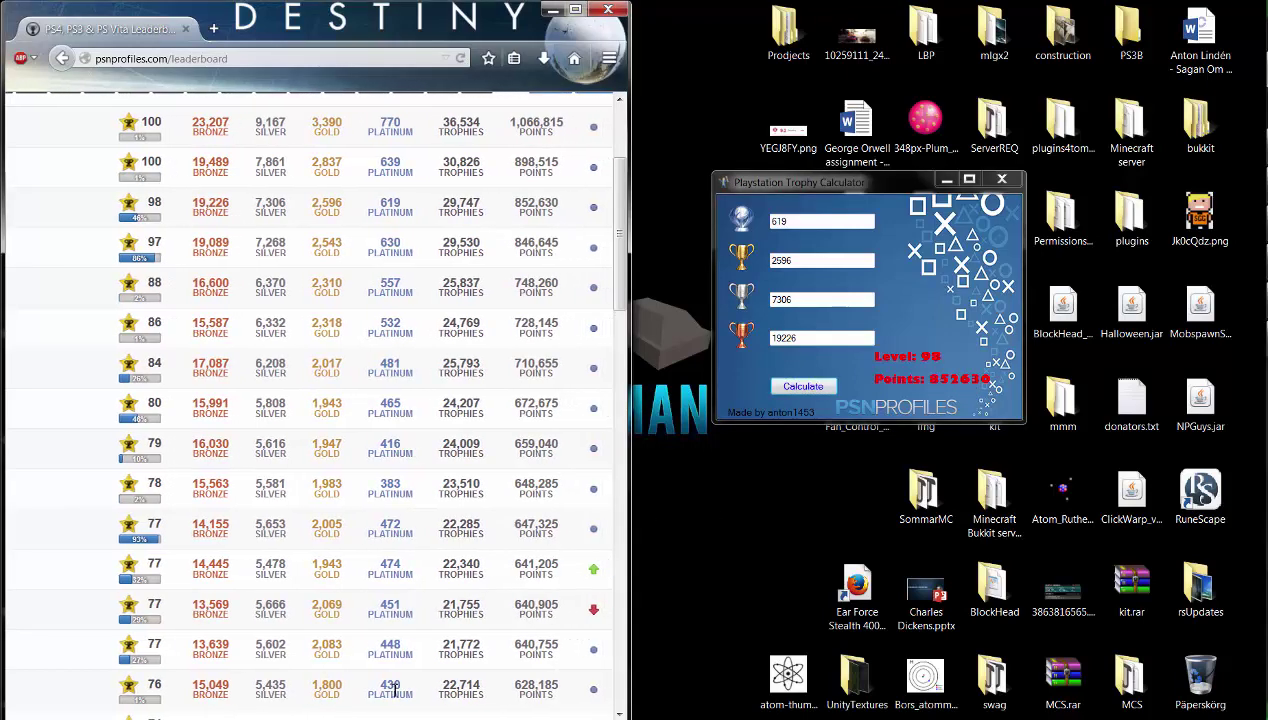
pyautogui.moveTo(513, 202); pyautogui.dragTo(562, 207)
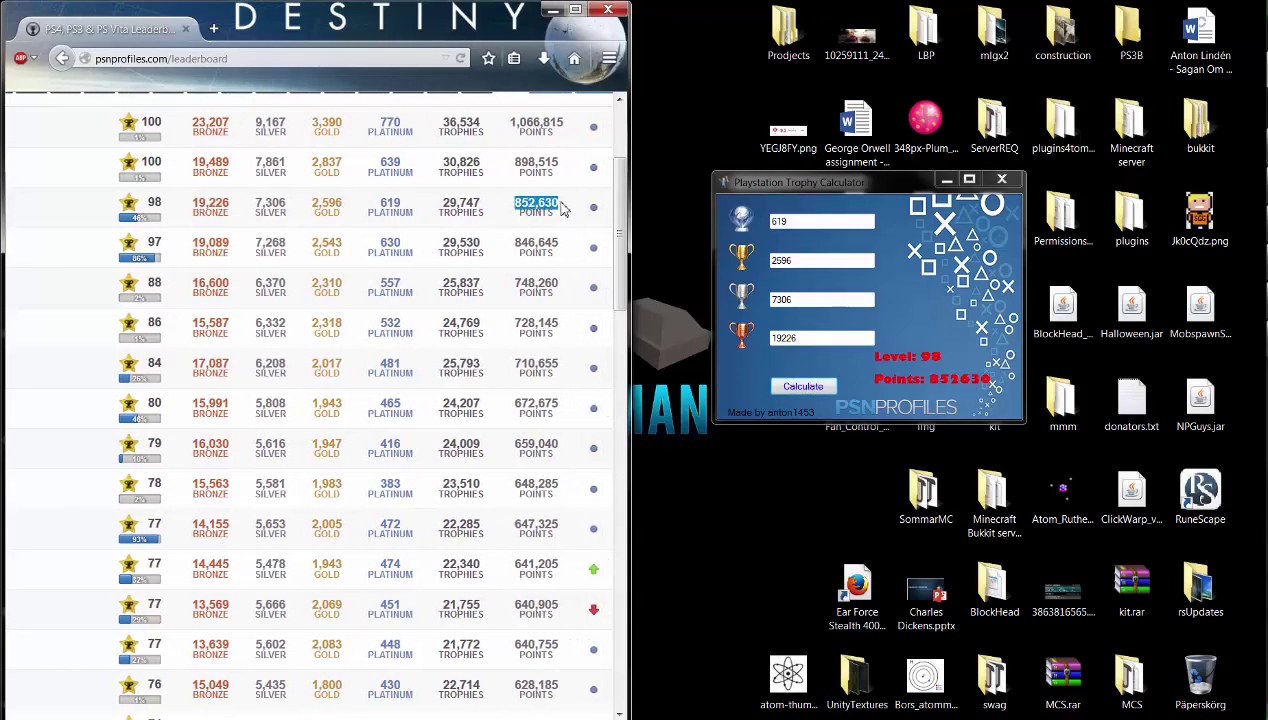
pyautogui.click(158, 204)
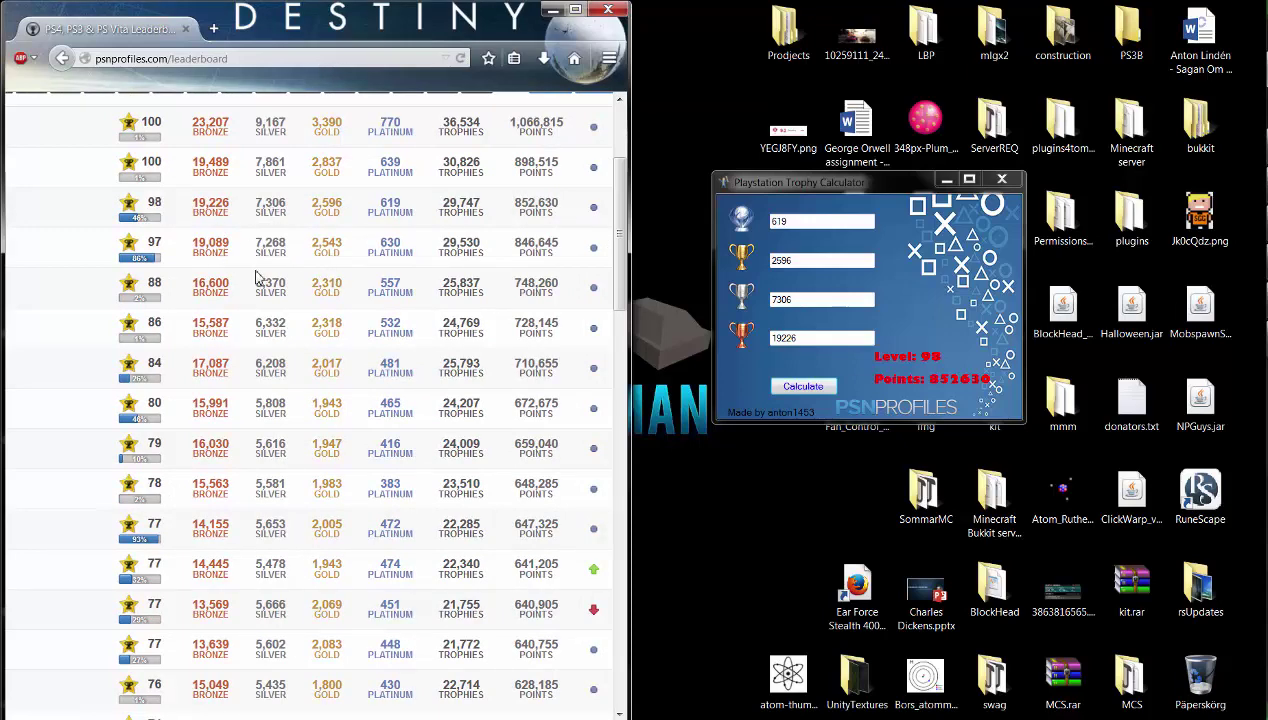
pyautogui.scroll(3, 259, 280)
pyautogui.scroll(-2, 294, 322)
pyautogui.scroll(2, 382, 385)
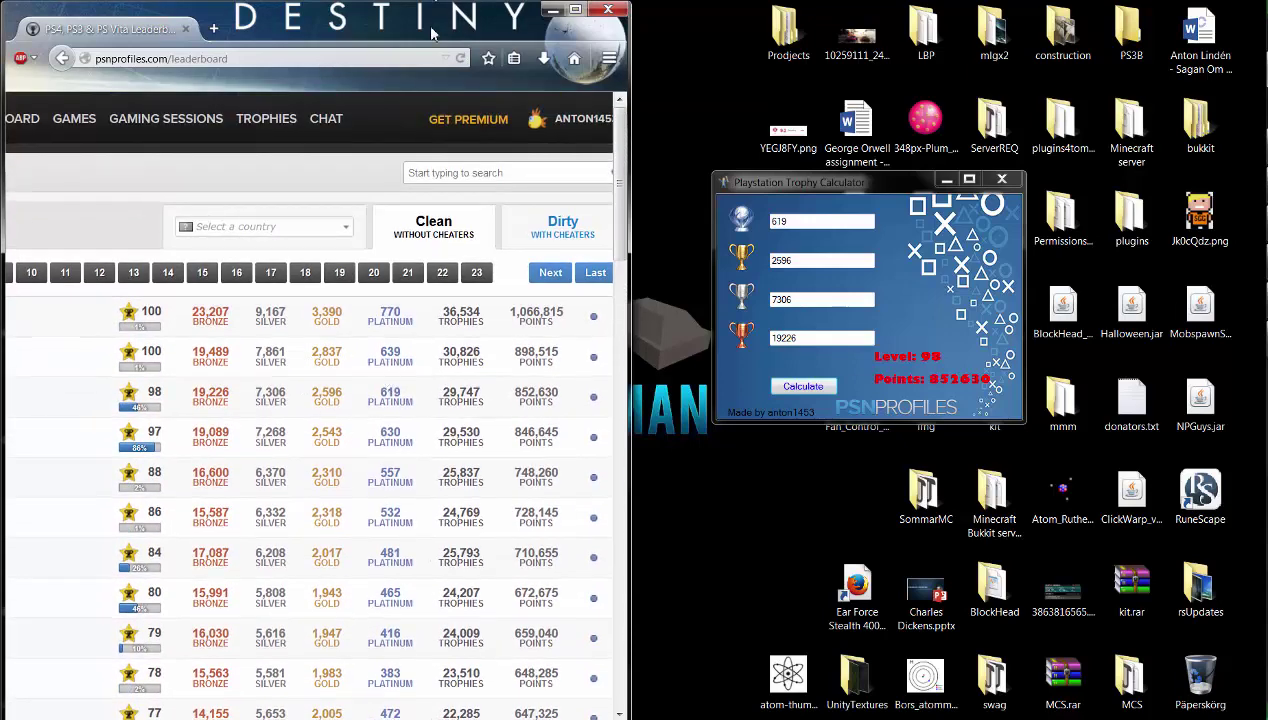
pyautogui.moveTo(432, 34); pyautogui.dragTo(5, 300)
# Close the leaderboard browser and move the calculator toward the desktop centre.
pyautogui.click(608, 9)
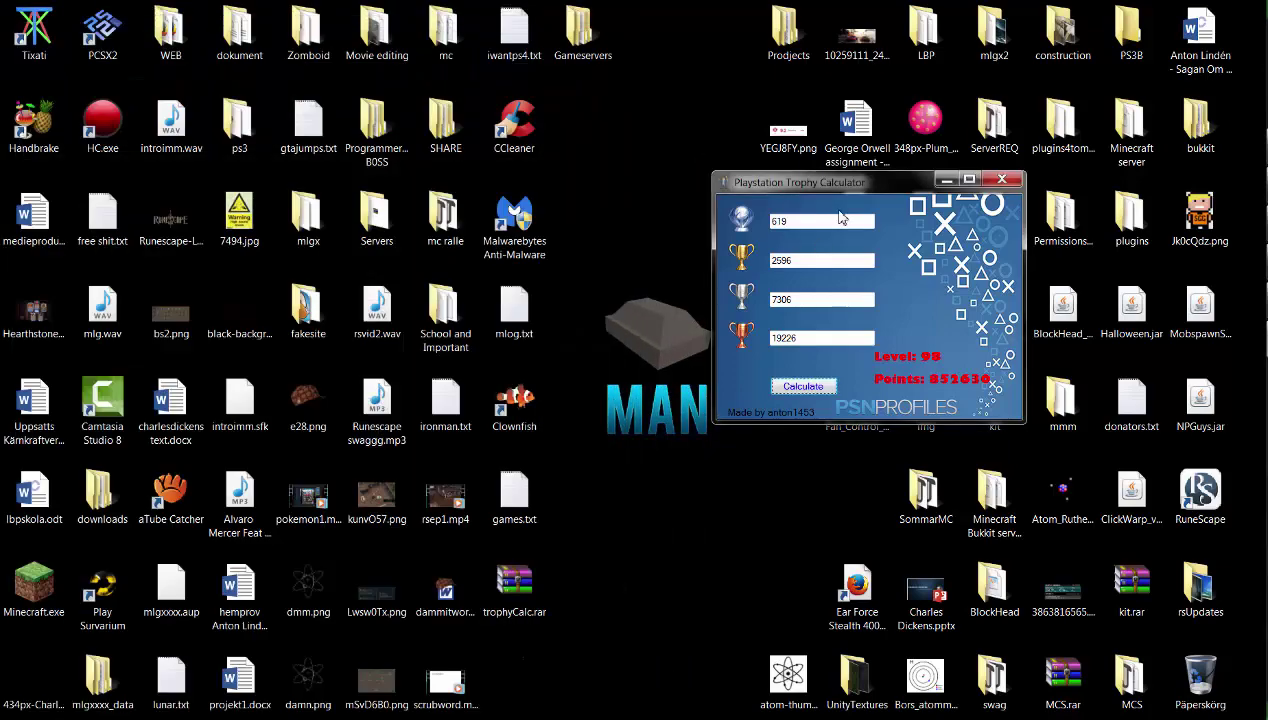
pyautogui.moveTo(847, 188); pyautogui.dragTo(658, 174)
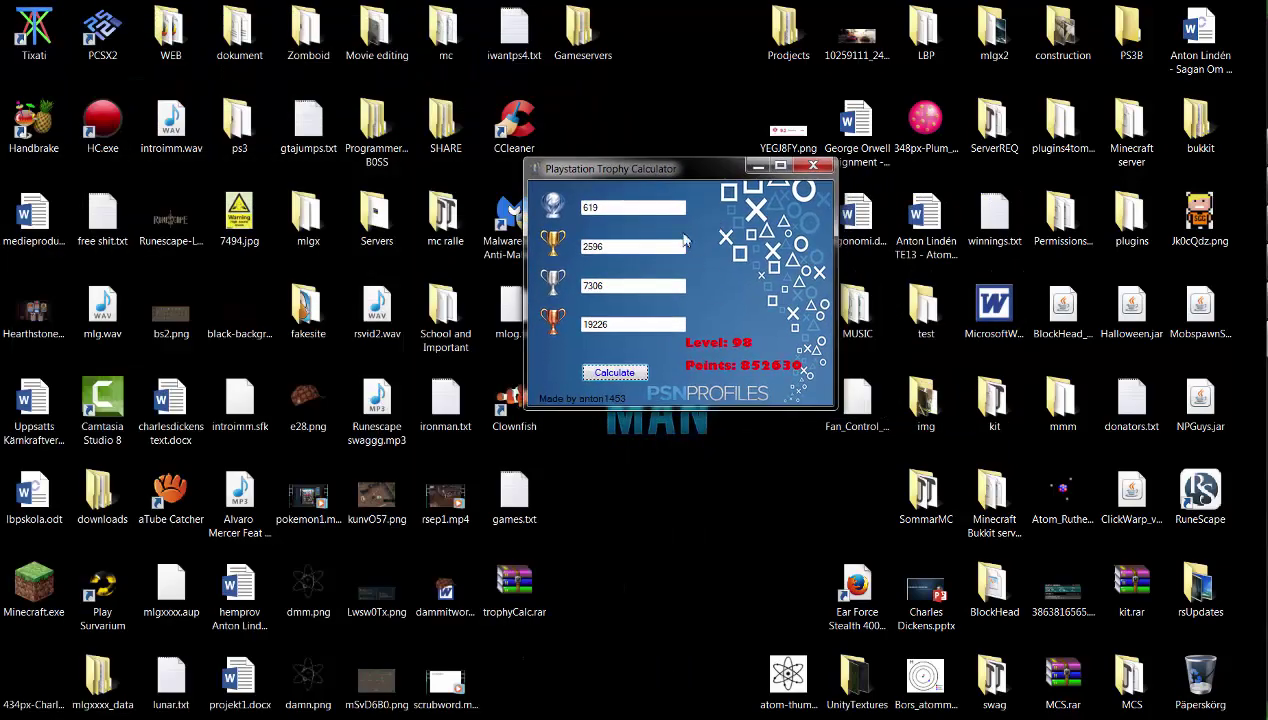
pyautogui.moveTo(690, 174)
pyautogui.mouseDown()
pyautogui.moveTo(690, 187)
pyautogui.moveTo(684, 174)
pyautogui.mouseUp()
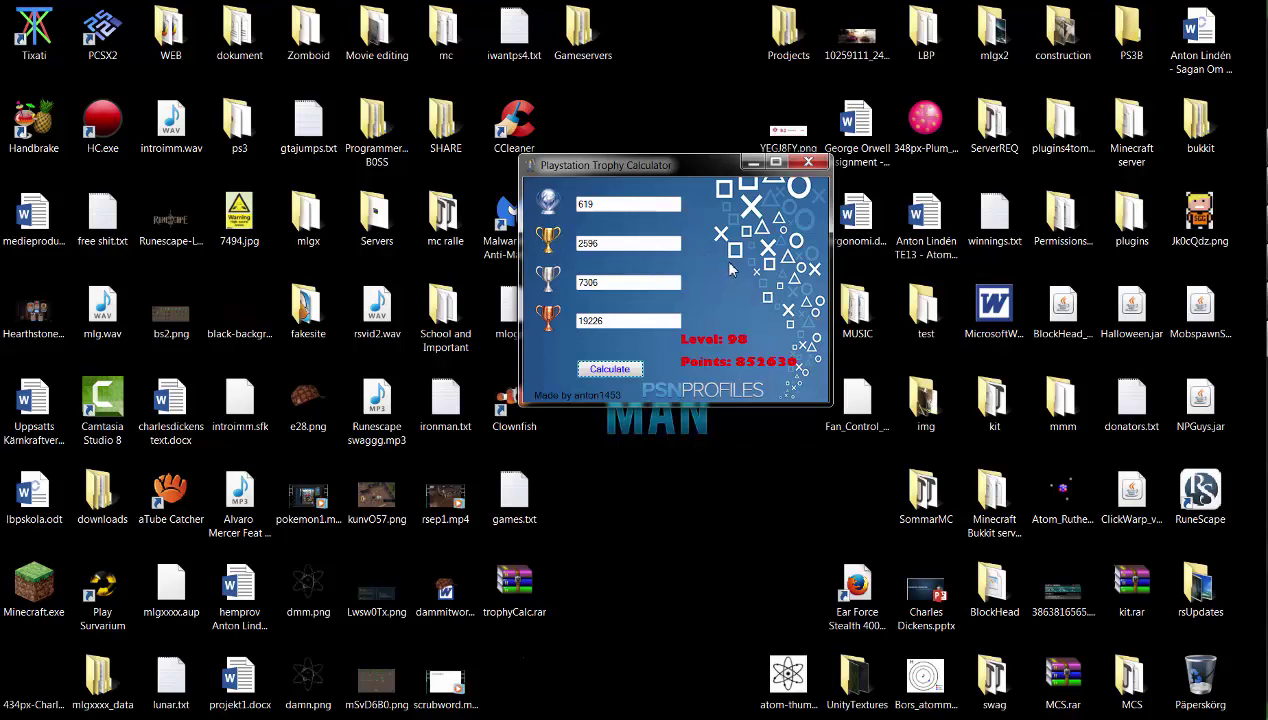
# Calculate with 15612, 1216, 1216151 and 12161511 platinums until the points overflow negative.
pyautogui.doubleClick(620, 200)
pyautogui.write('15612')
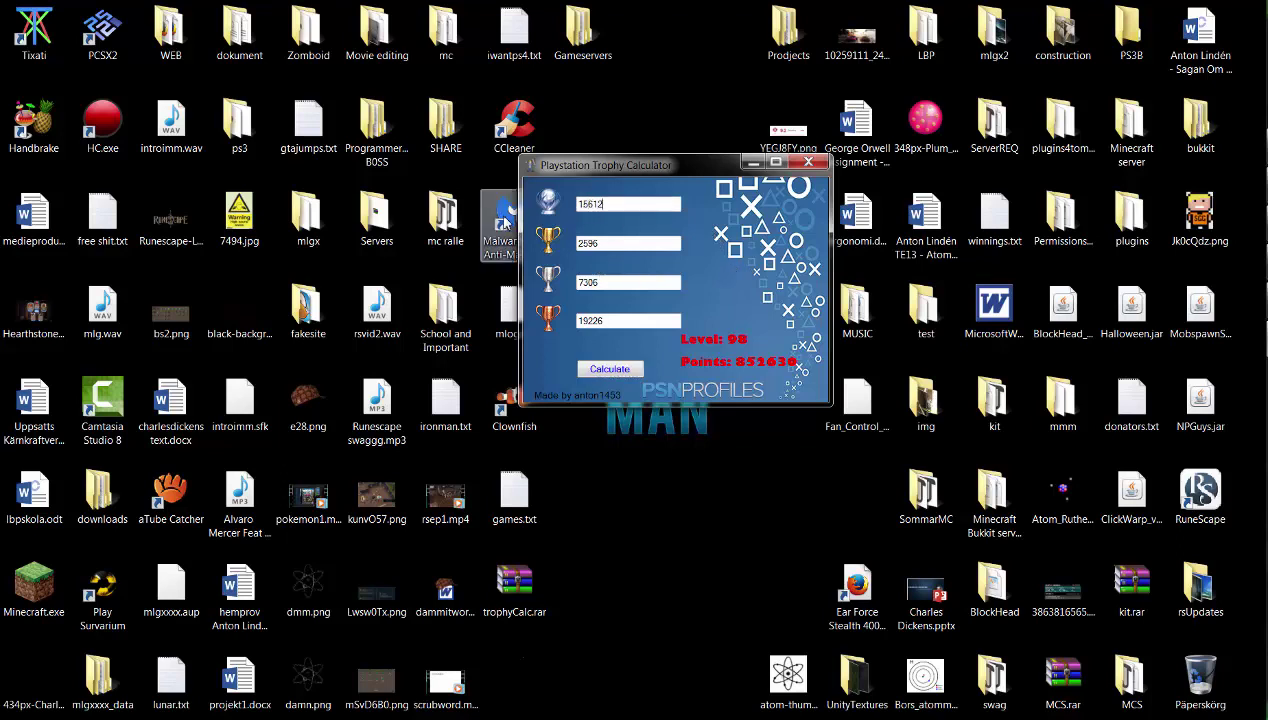
pyautogui.click(604, 369)
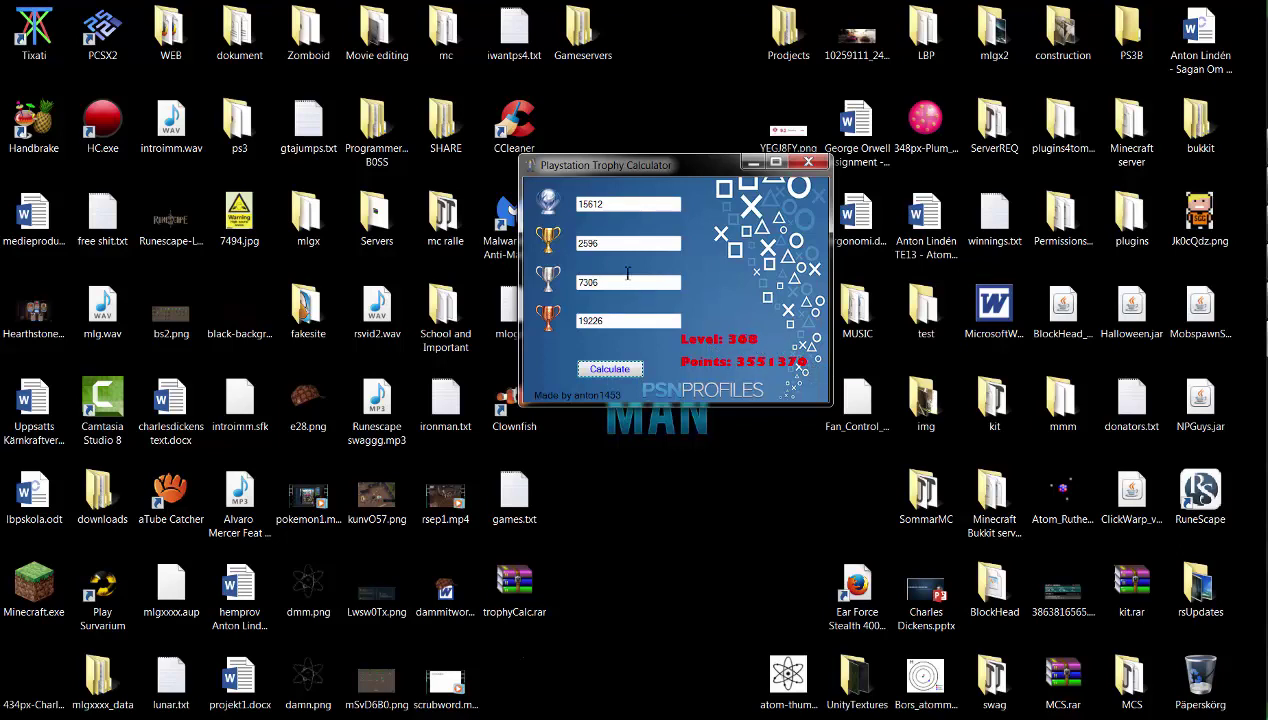
pyautogui.click(624, 204)
pyautogui.hotkey('ctrl', 'a')
pyautogui.write('1216')
pyautogui.click(604, 370)
pyautogui.write('1')
pyautogui.click(606, 370)
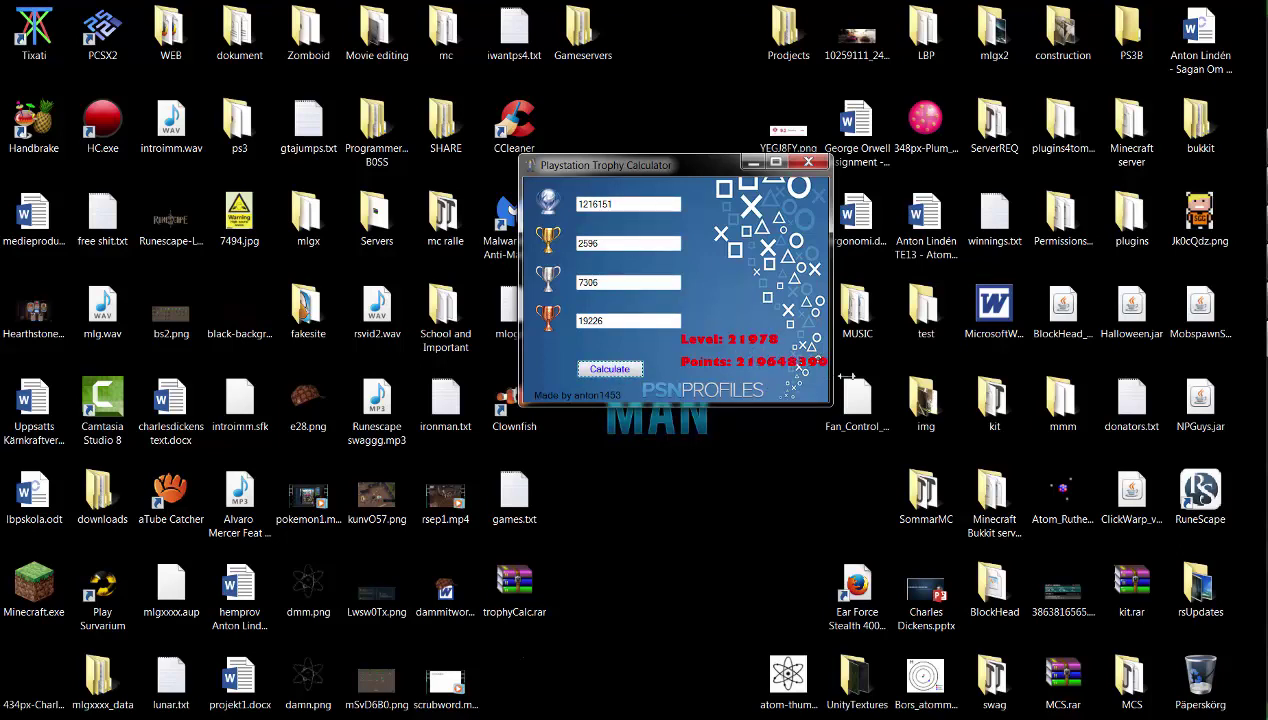
pyautogui.click(648, 204)
pyautogui.write('1')
pyautogui.click(612, 372)
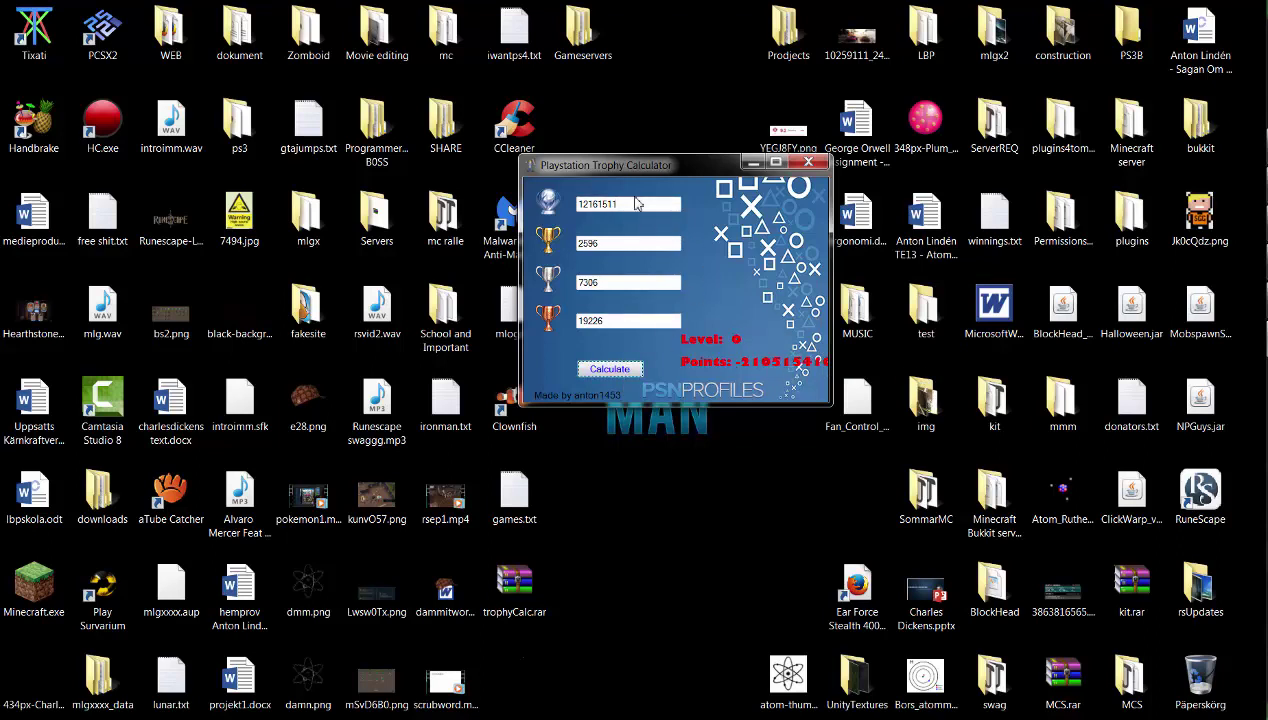
# Reset the platinum, gold, silver and bronze counts to 0.
pyautogui.doubleClick(634, 204)
pyautogui.write('0')
pyautogui.doubleClick(604, 245)
pyautogui.write('0')
pyautogui.doubleClick(621, 283)
pyautogui.write('0')
pyautogui.doubleClick(600, 320)
# Calculate the result with all trophy counts at zero, then with five bronze.
pyautogui.write('0')
pyautogui.click(622, 368)
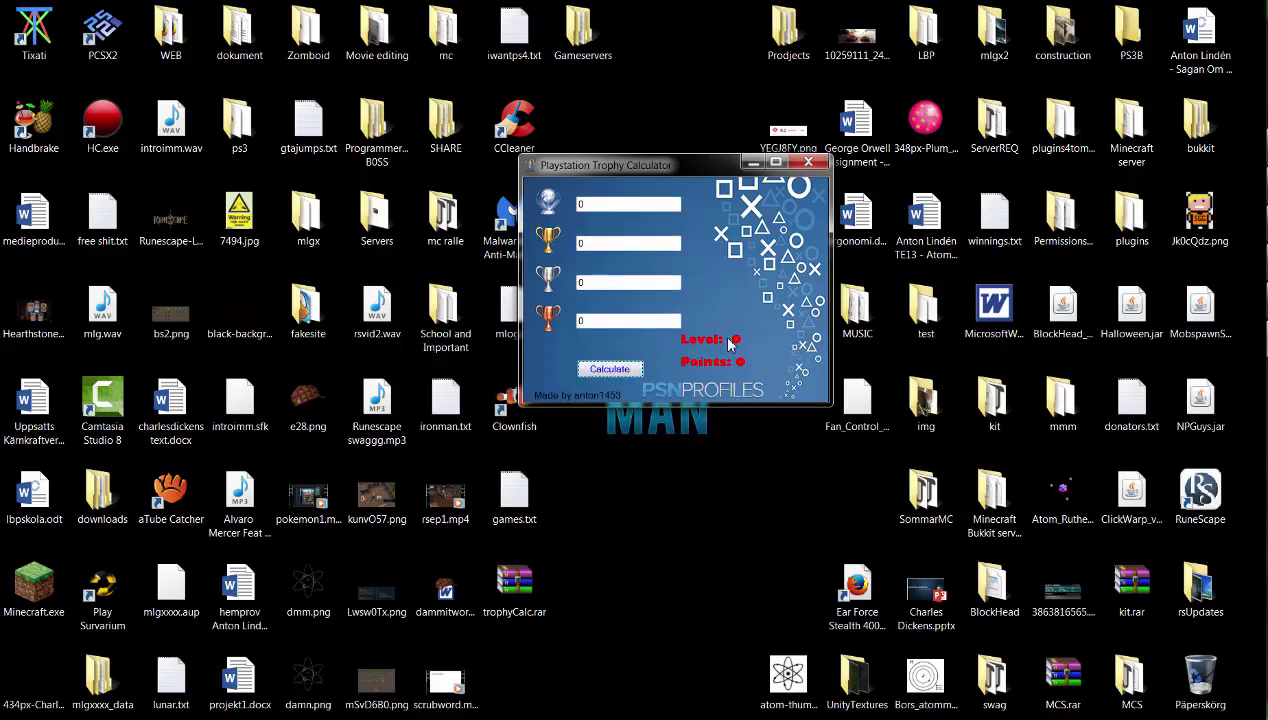
pyautogui.doubleClick(580, 321)
pyautogui.click(608, 372)
# Reset bronze to 0 and calculate with one platinum and one silver trophy.
pyautogui.doubleClick(635, 320)
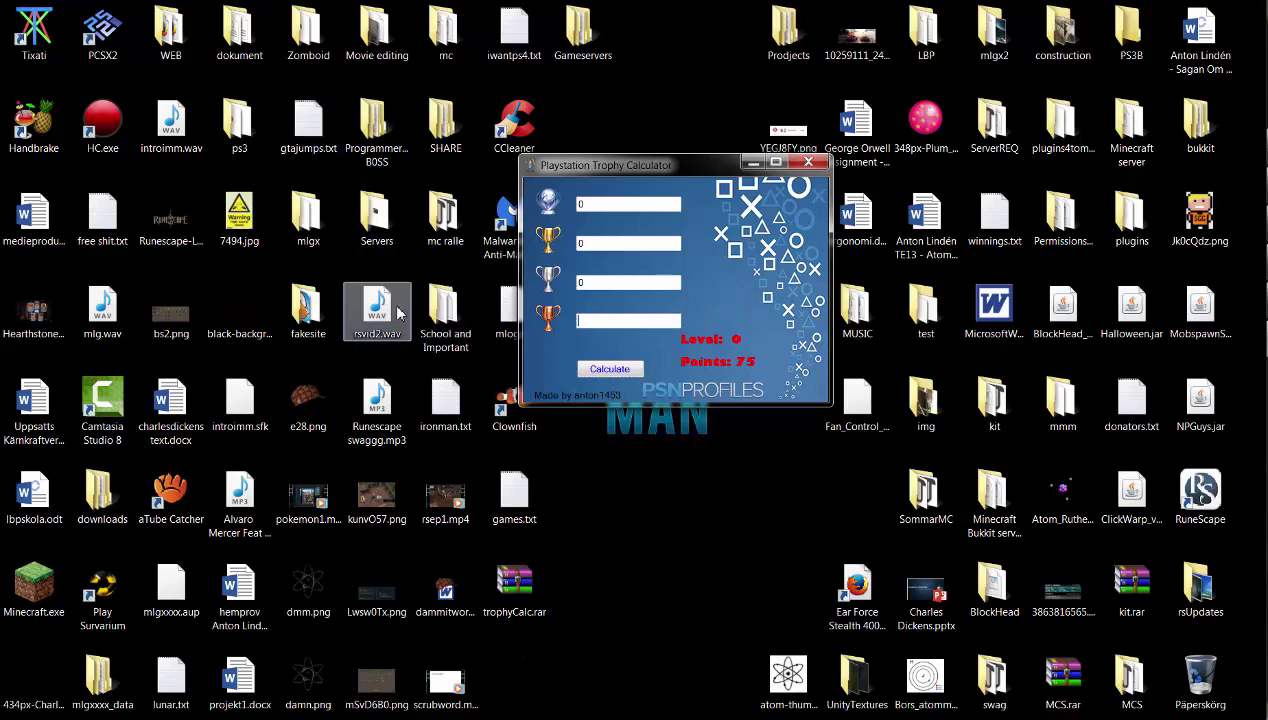
pyautogui.write('0')
pyautogui.click(566, 204)
pyautogui.press('BackSpace')
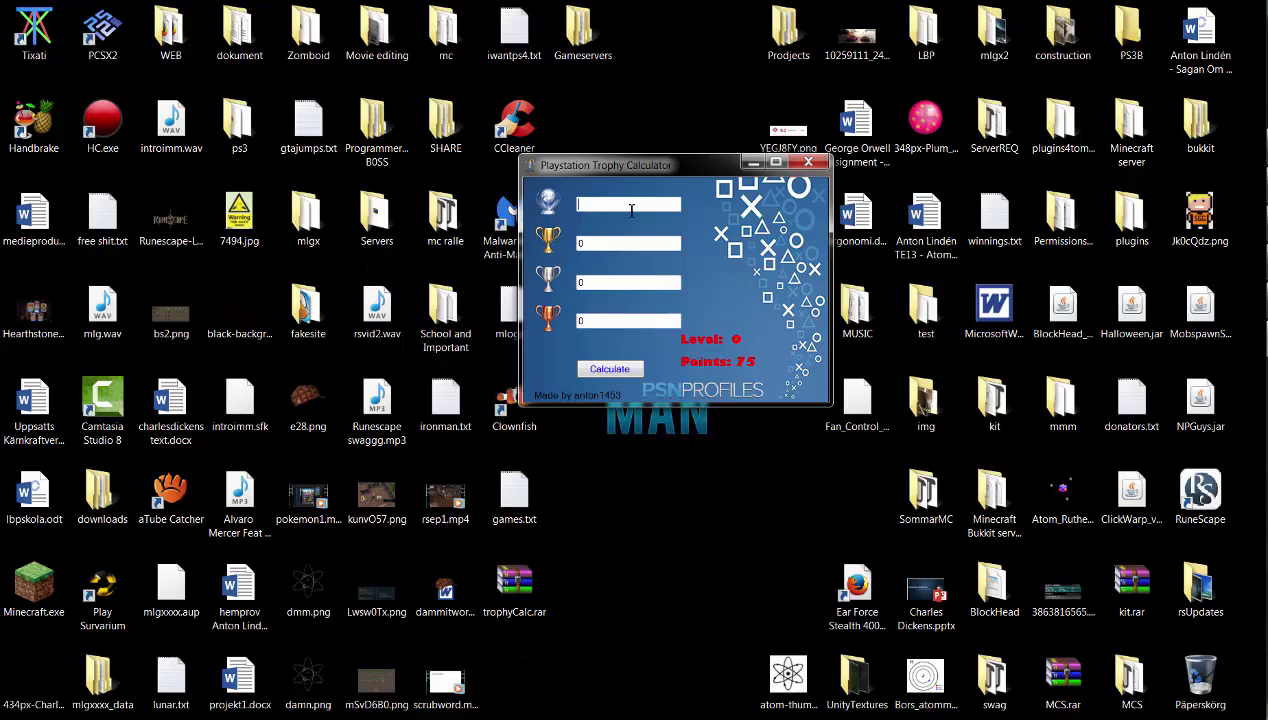
pyautogui.write('1')
pyautogui.click(584, 283)
pyautogui.press('BackSpace')
pyautogui.click(605, 370)
# Set the platinum and silver counts back to 0.
pyautogui.click(606, 282)
pyautogui.press('BackSpace')
pyautogui.click(606, 205)
pyautogui.press('BackSpace')
pyautogui.write('0')
pyautogui.click(618, 285)
pyautogui.write('0')
# Close the calculator and change Level 0 to 1 in the Points < 200 branch of Form1.cs.
pyautogui.click(808, 163)
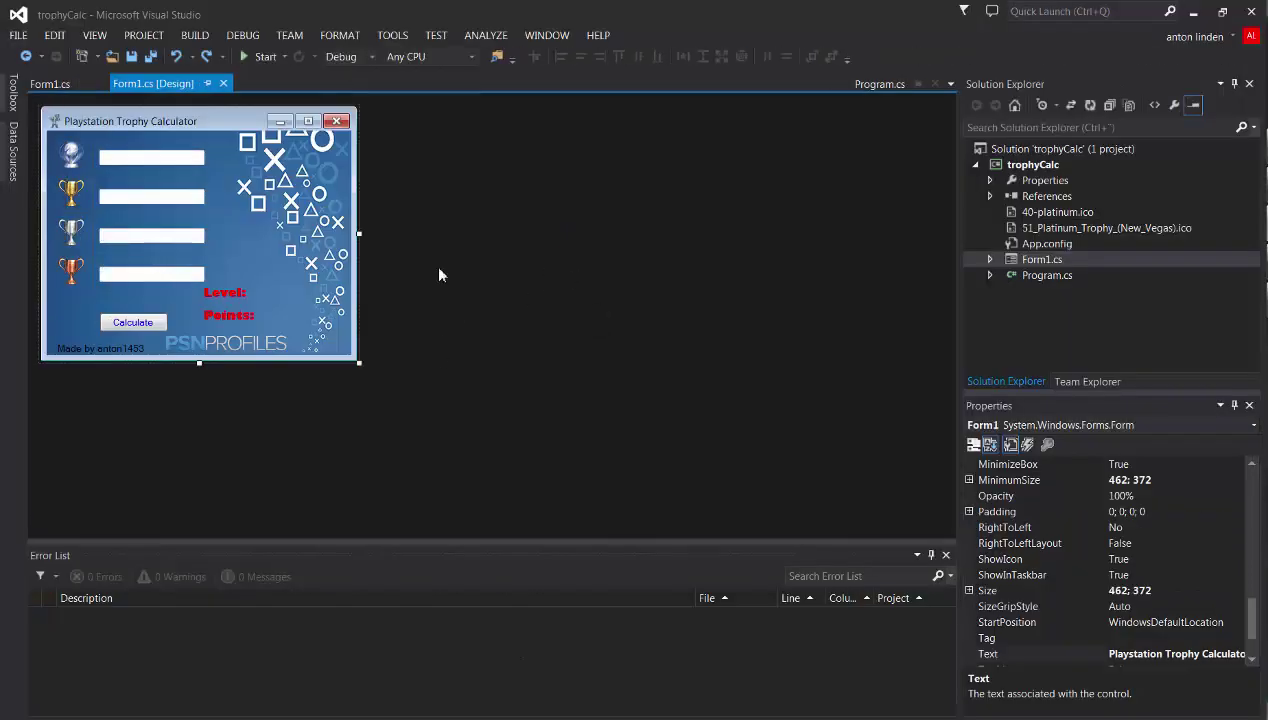
pyautogui.doubleClick(261, 281)
pyautogui.scroll(4, 325, 331)
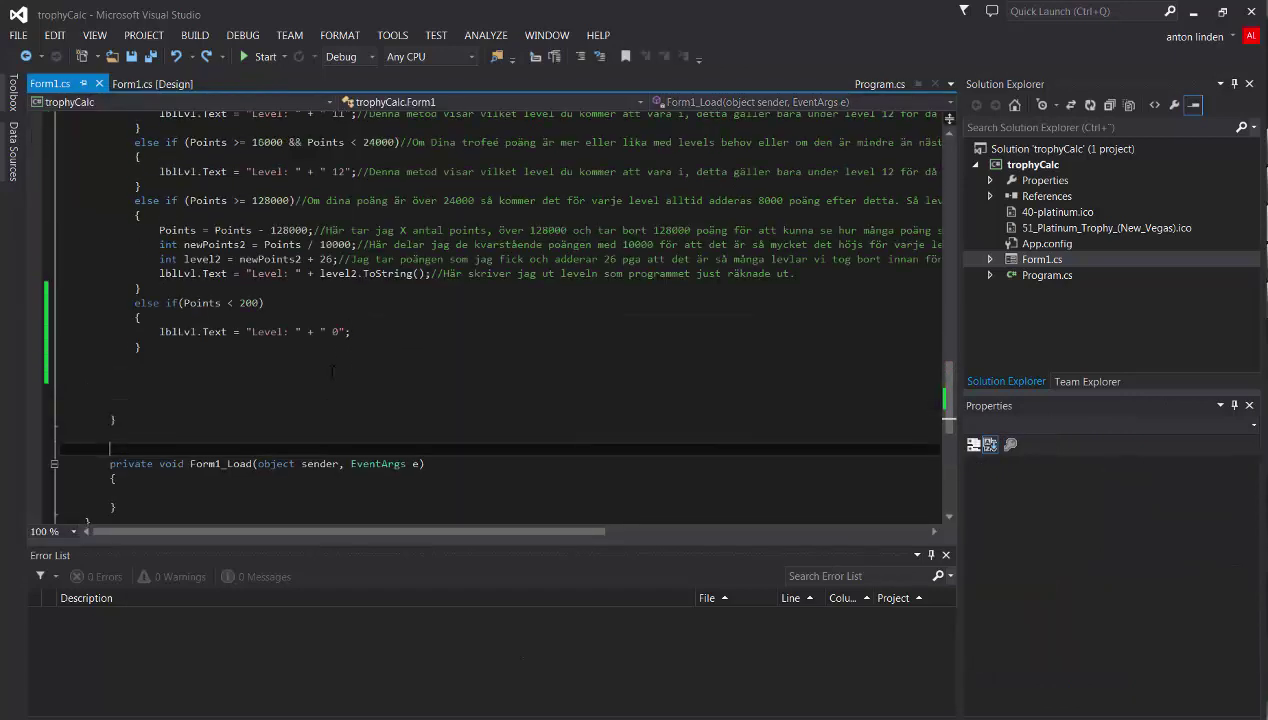
pyautogui.click(325, 331)
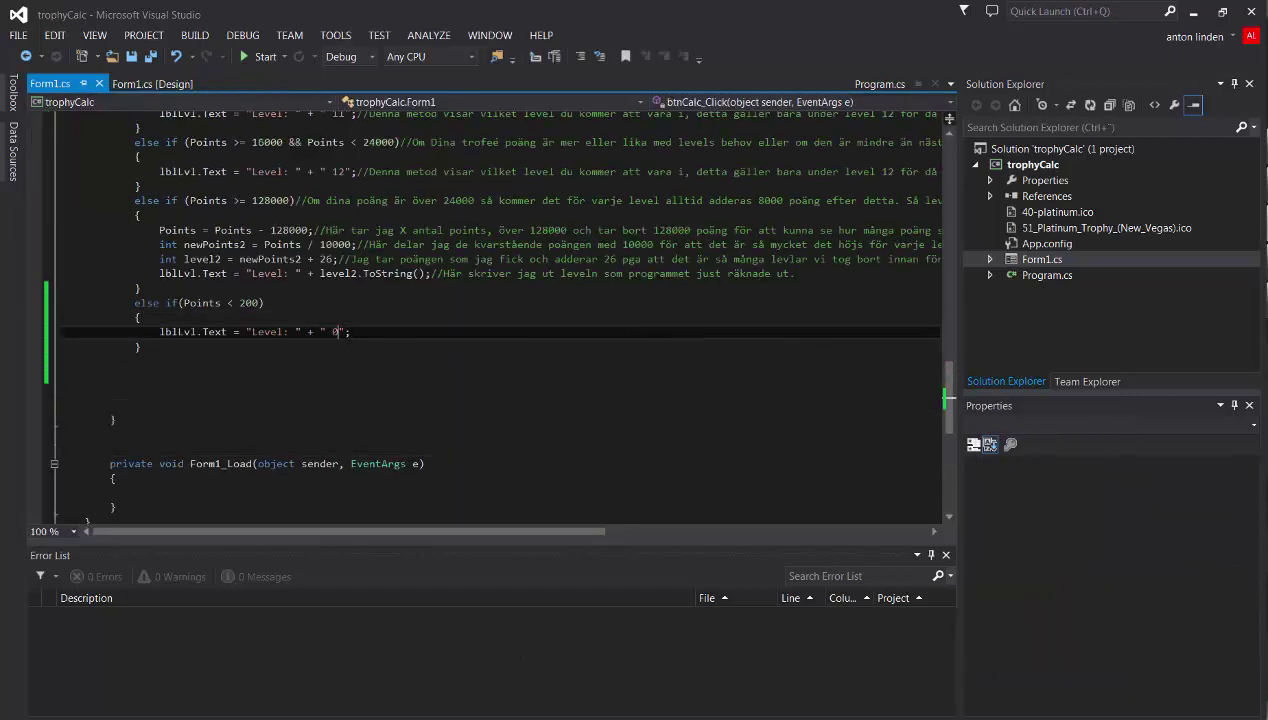
pyautogui.write('1')
pyautogui.click(158, 83)
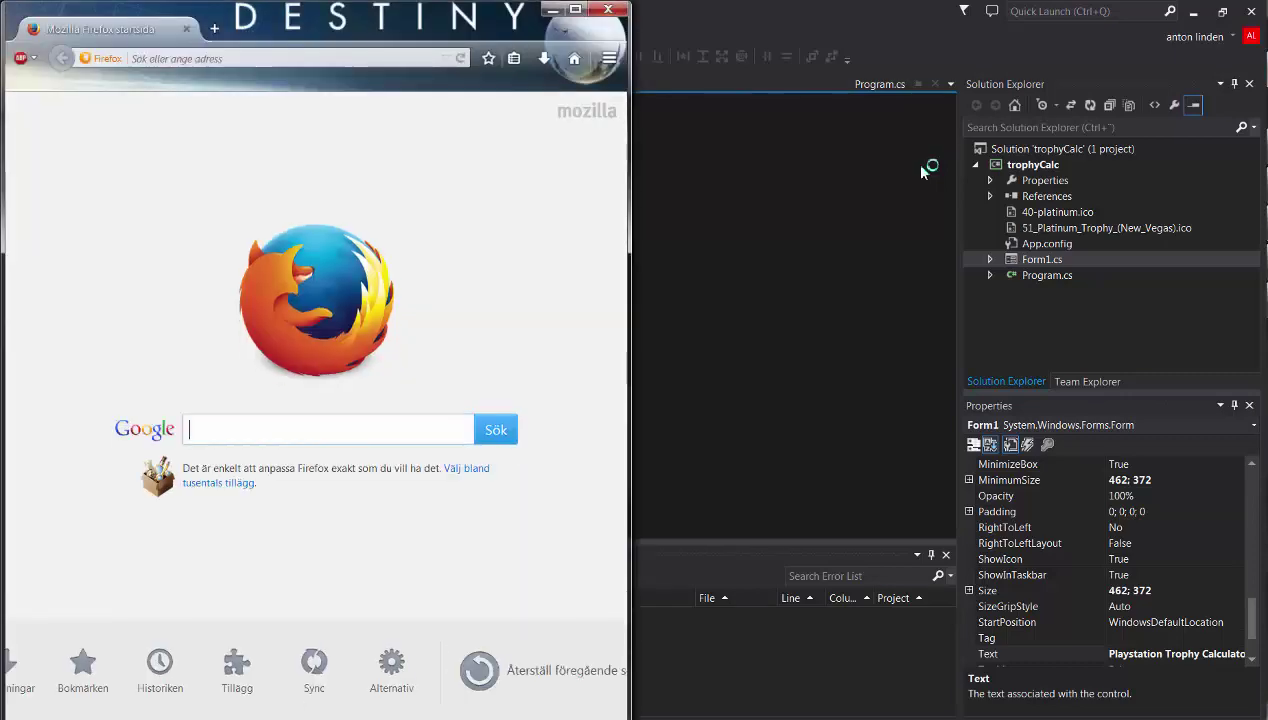
# Resize the Firefox start page window, widening and then maximizing it to full screen.
pyautogui.doubleClick(398, 9)
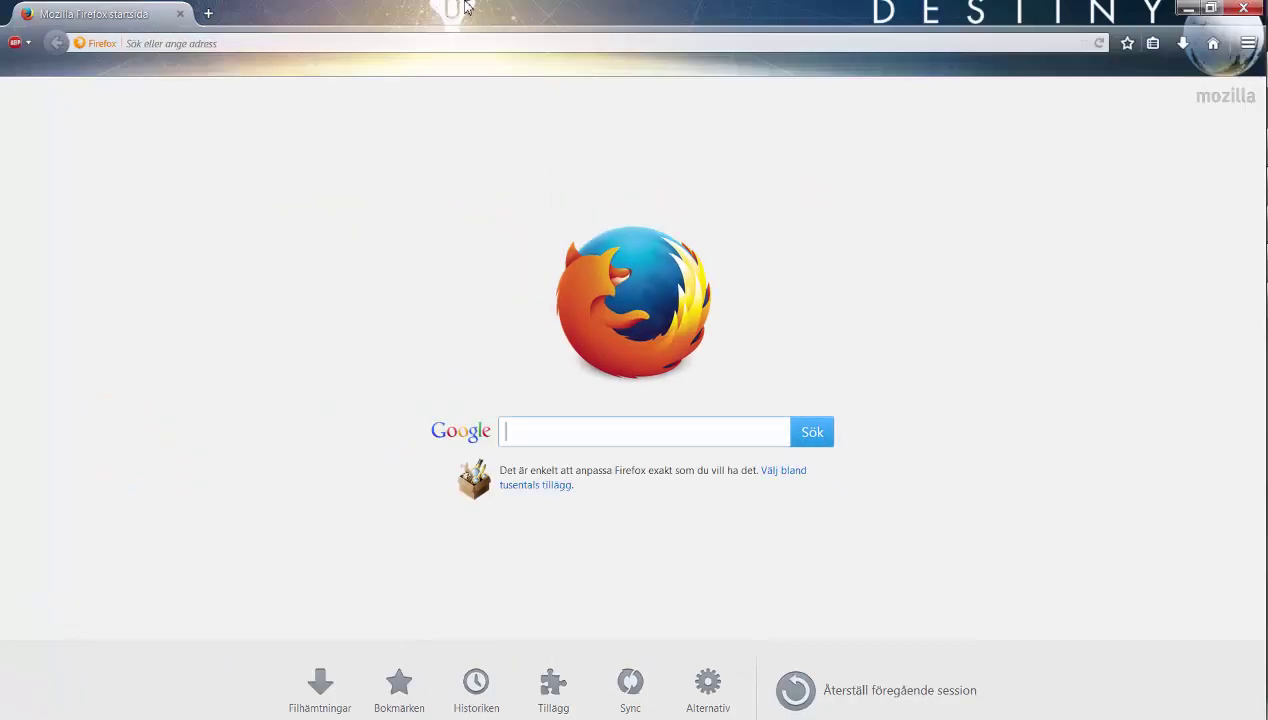
pyautogui.moveTo(465, 8); pyautogui.dragTo(430, 40)
pyautogui.doubleClick(447, 38)
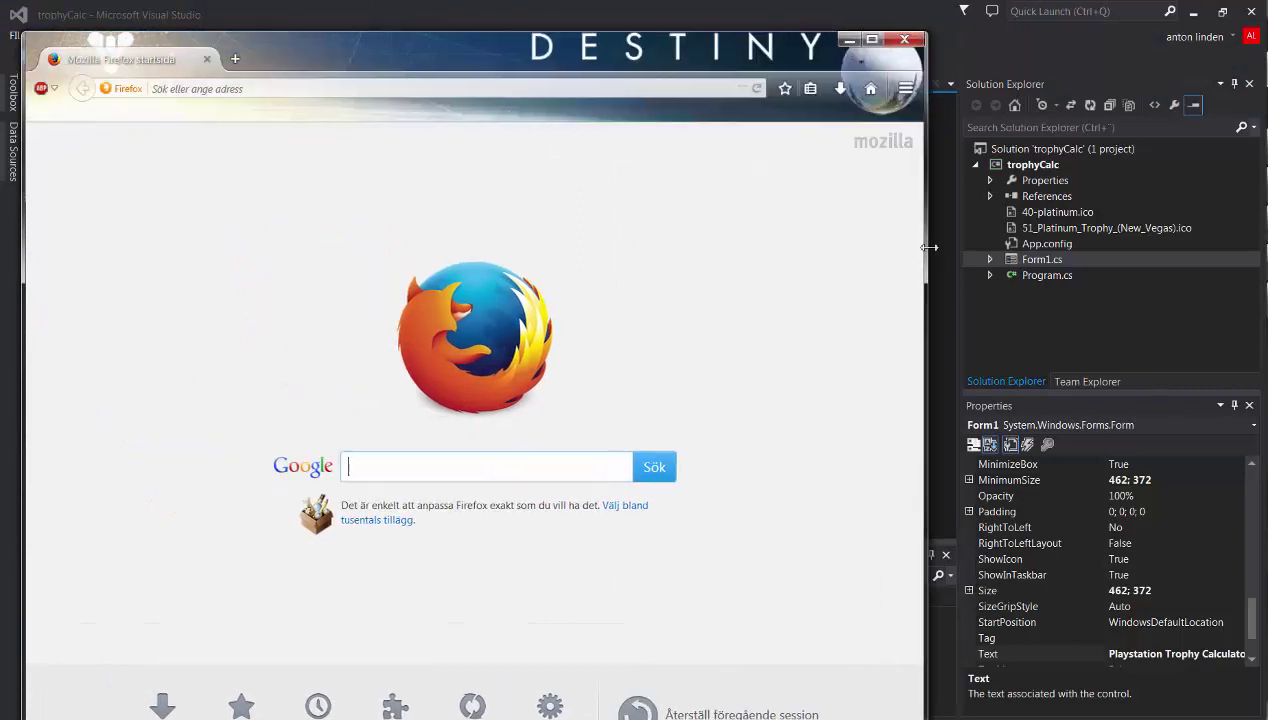
pyautogui.moveTo(653, 218); pyautogui.dragTo(1115, 218)
pyautogui.doubleClick(728, 27)
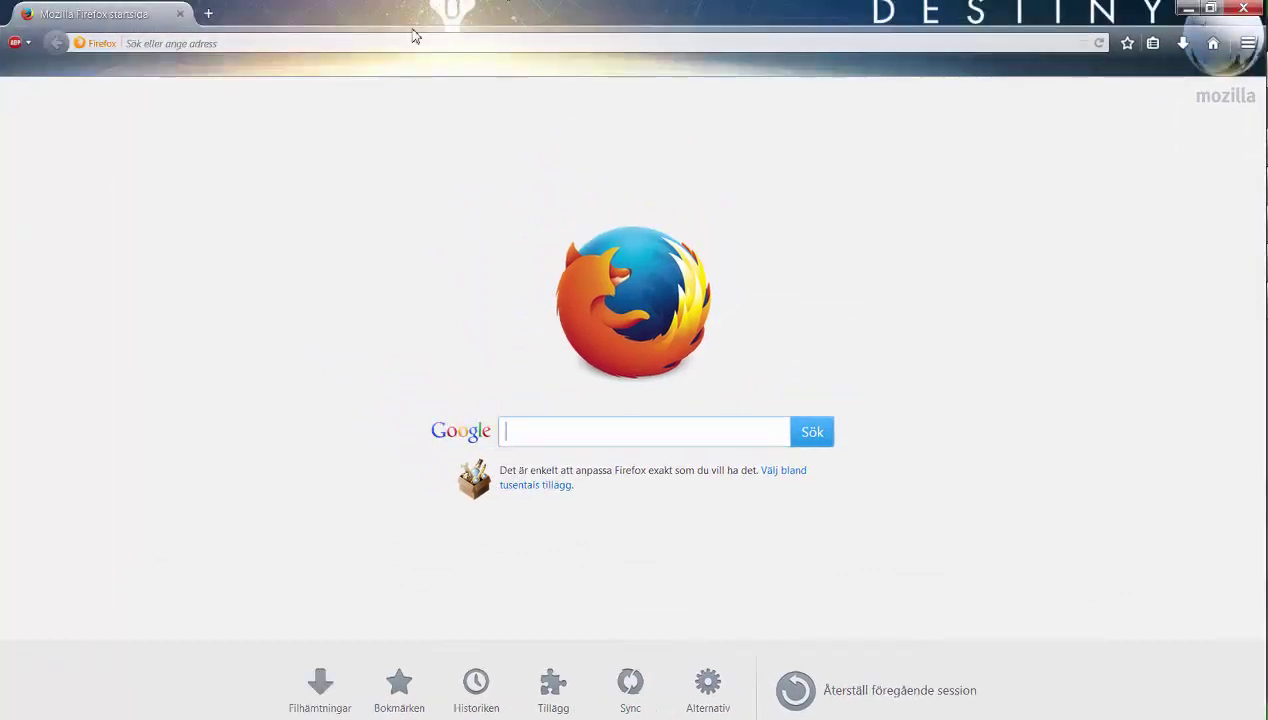
# Load psnprofiles.com and open Your Profile.
pyautogui.click(379, 43)
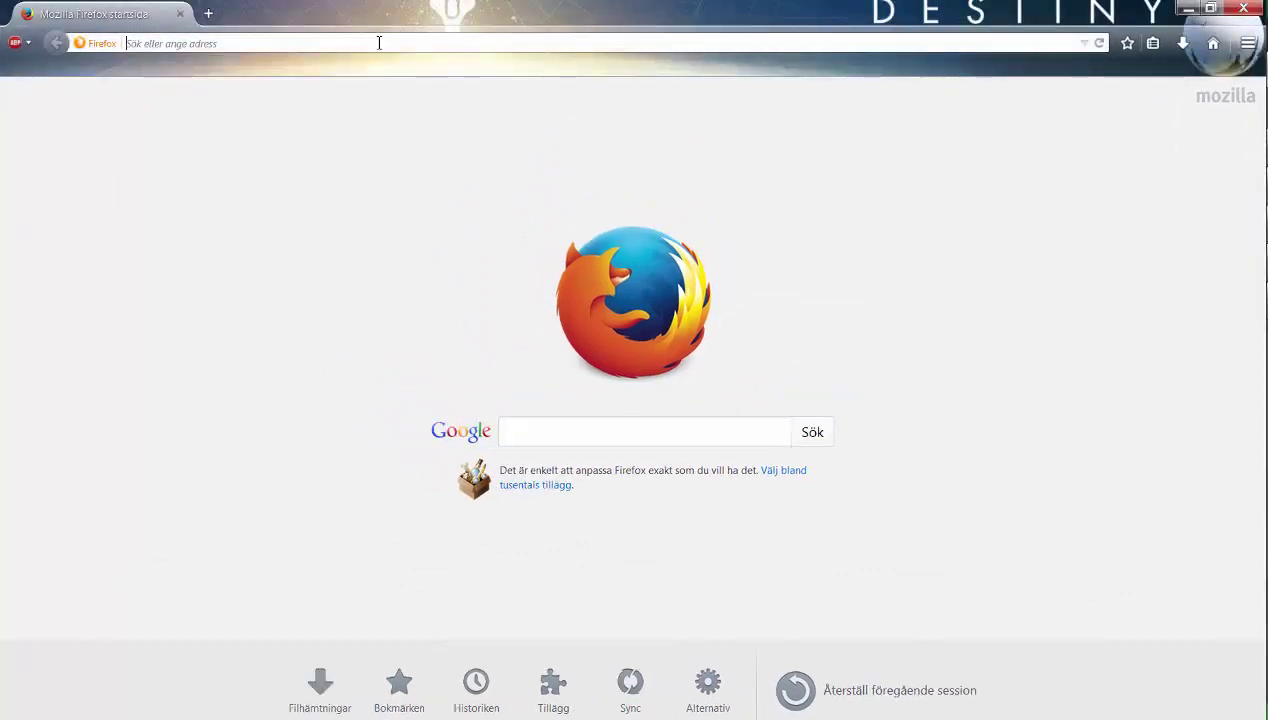
pyautogui.write('p')
pyautogui.press('BackSpace')
pyautogui.press('BackSpace')
pyautogui.write('p')
pyautogui.press('Return')
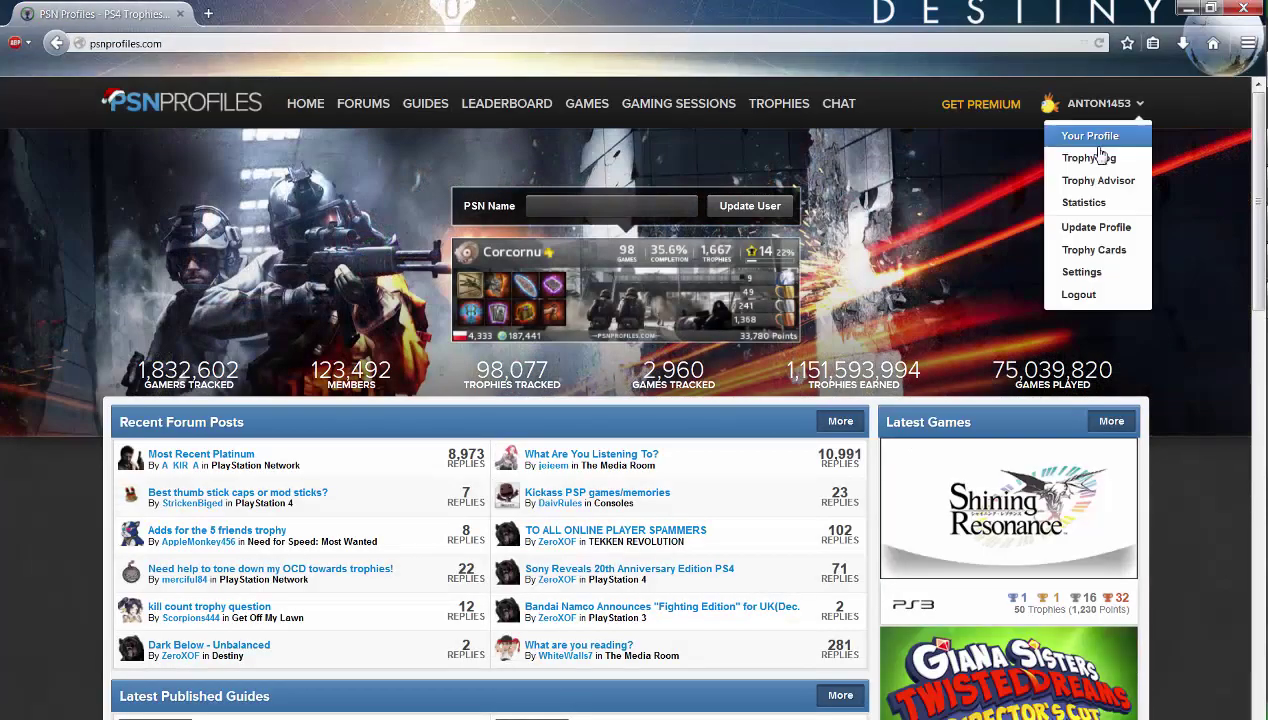
pyautogui.click(1058, 156)
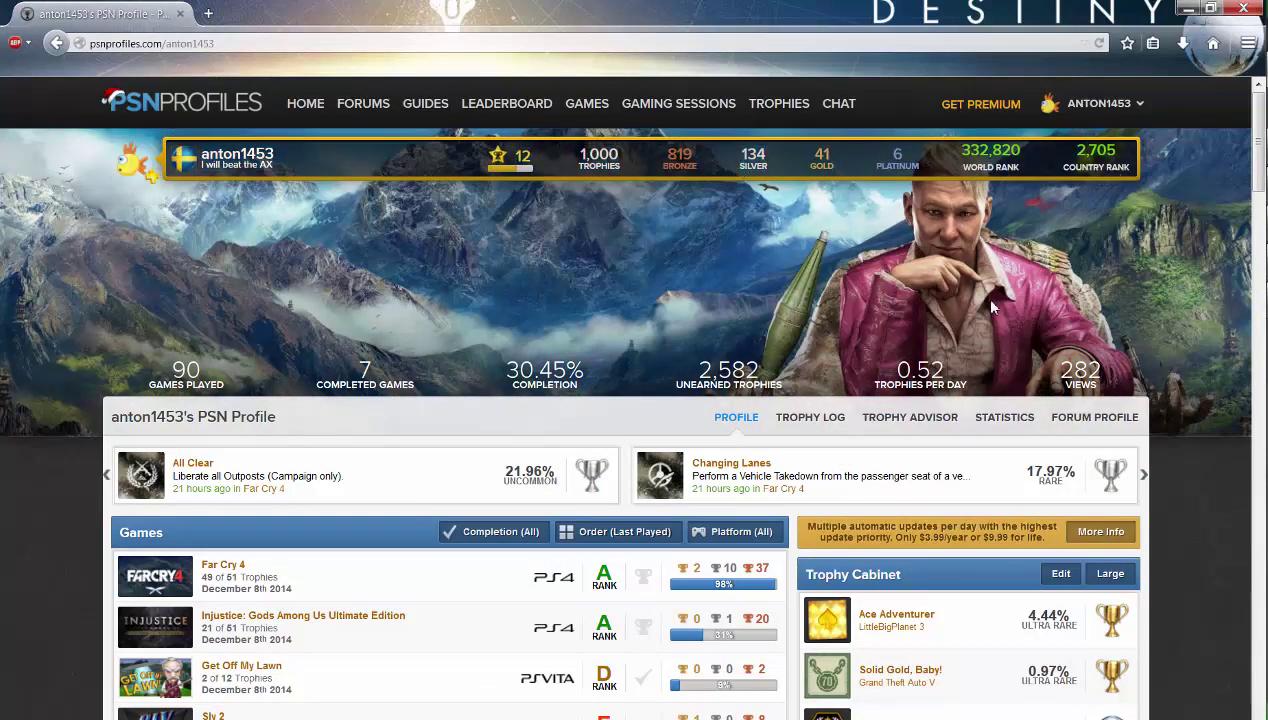
# Scroll through the profile's games list, highlighting a trophy count.
pyautogui.scroll(-1, 617, 273)
pyautogui.scroll(-2, 617, 273)
pyautogui.scroll(1, 430, 428)
pyautogui.scroll(-1, 505, 440)
pyautogui.scroll(-2, 505, 440)
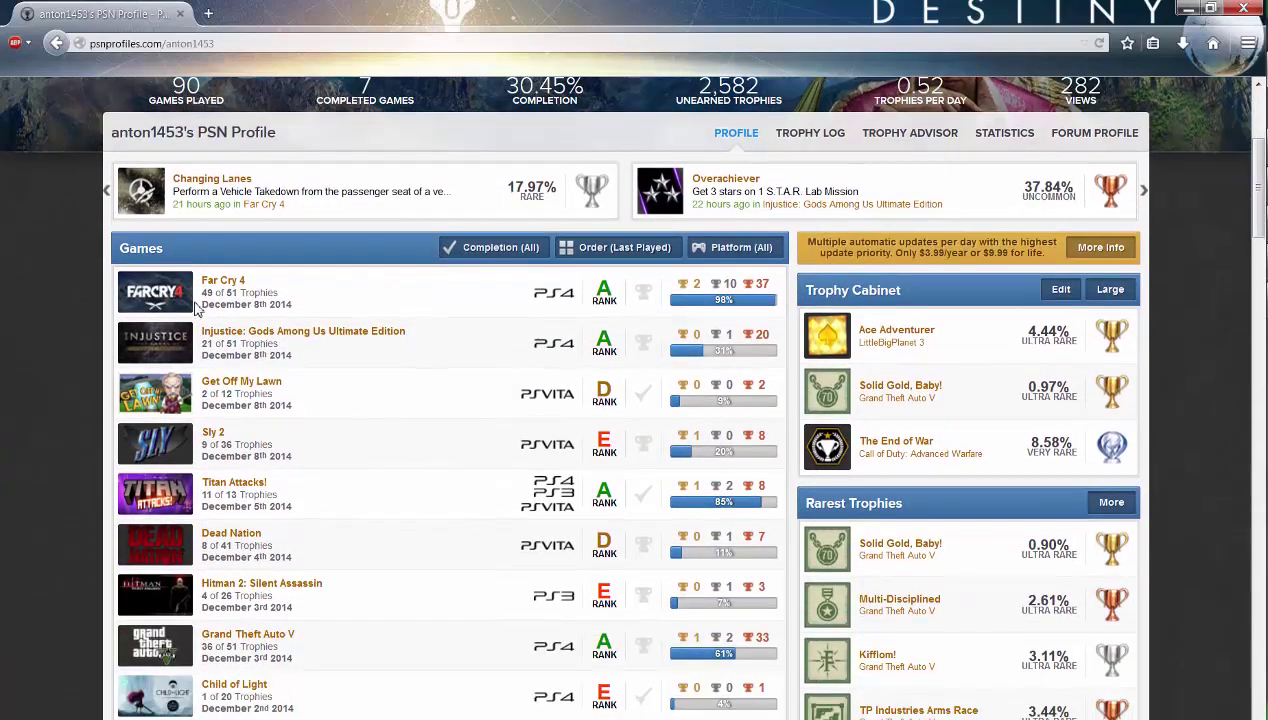
pyautogui.moveTo(205, 292); pyautogui.dragTo(300, 304)
pyautogui.click(300, 304)
# Browse further down the games list, scroll back to the top, and close the browser.
pyautogui.scroll(-1, 432, 414)
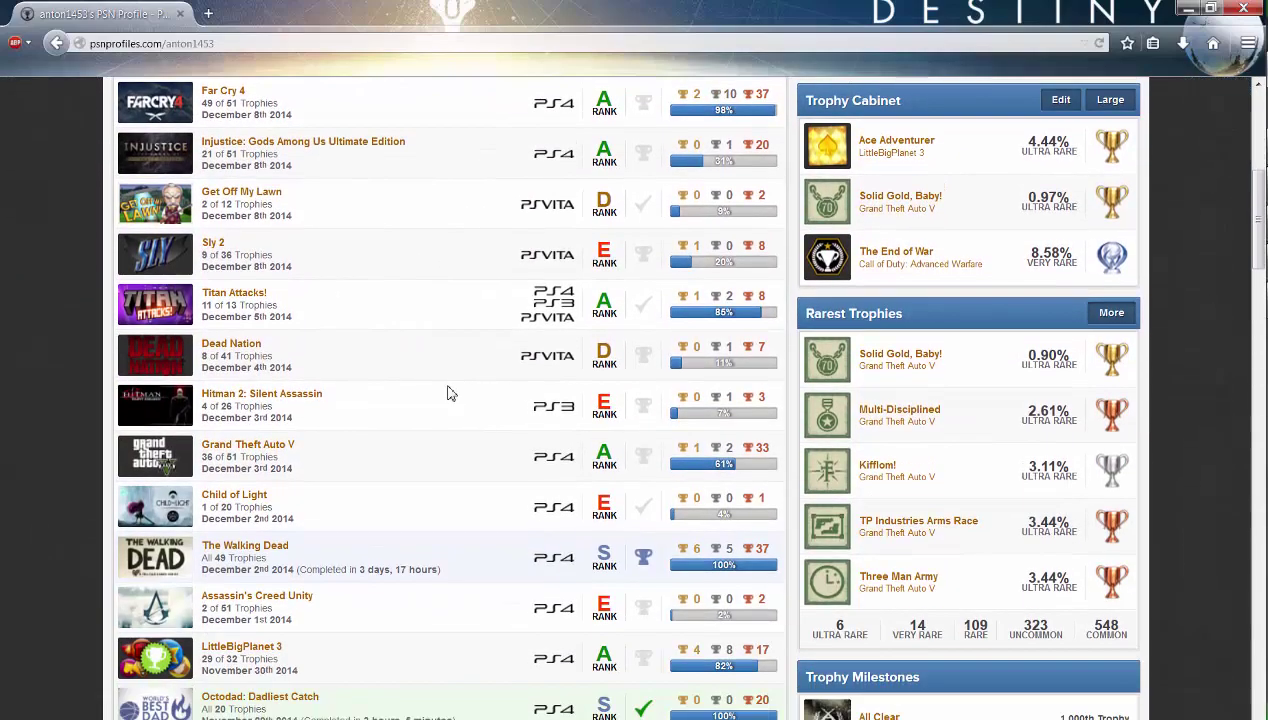
pyautogui.scroll(-3, 371, 331)
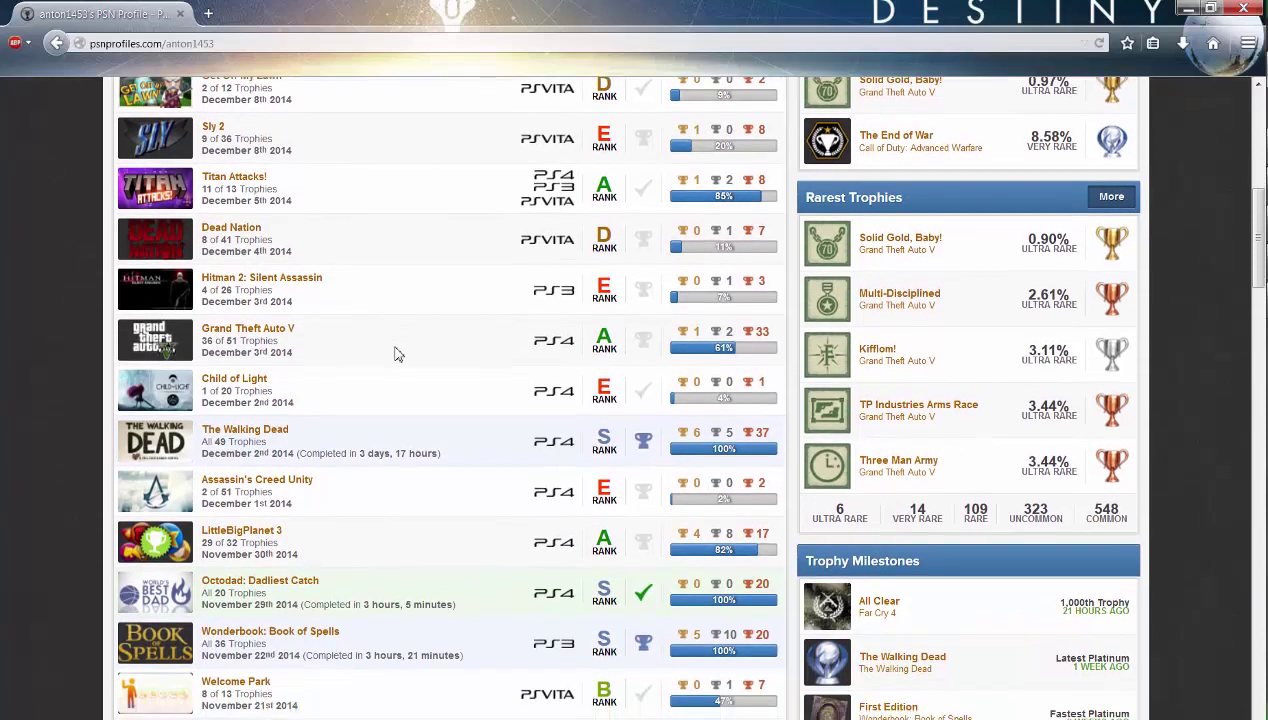
pyautogui.scroll(-3, 397, 354)
pyautogui.scroll(-3, 397, 355)
pyautogui.scroll(-3, 403, 355)
pyautogui.scroll(3, 403, 357)
pyautogui.scroll(1, 403, 357)
pyautogui.moveTo(232, 280); pyautogui.dragTo(323, 292)
pyautogui.click(345, 290)
pyautogui.scroll(6, 419, 340)
pyautogui.scroll(2, 450, 385)
pyautogui.scroll(6, 477, 400)
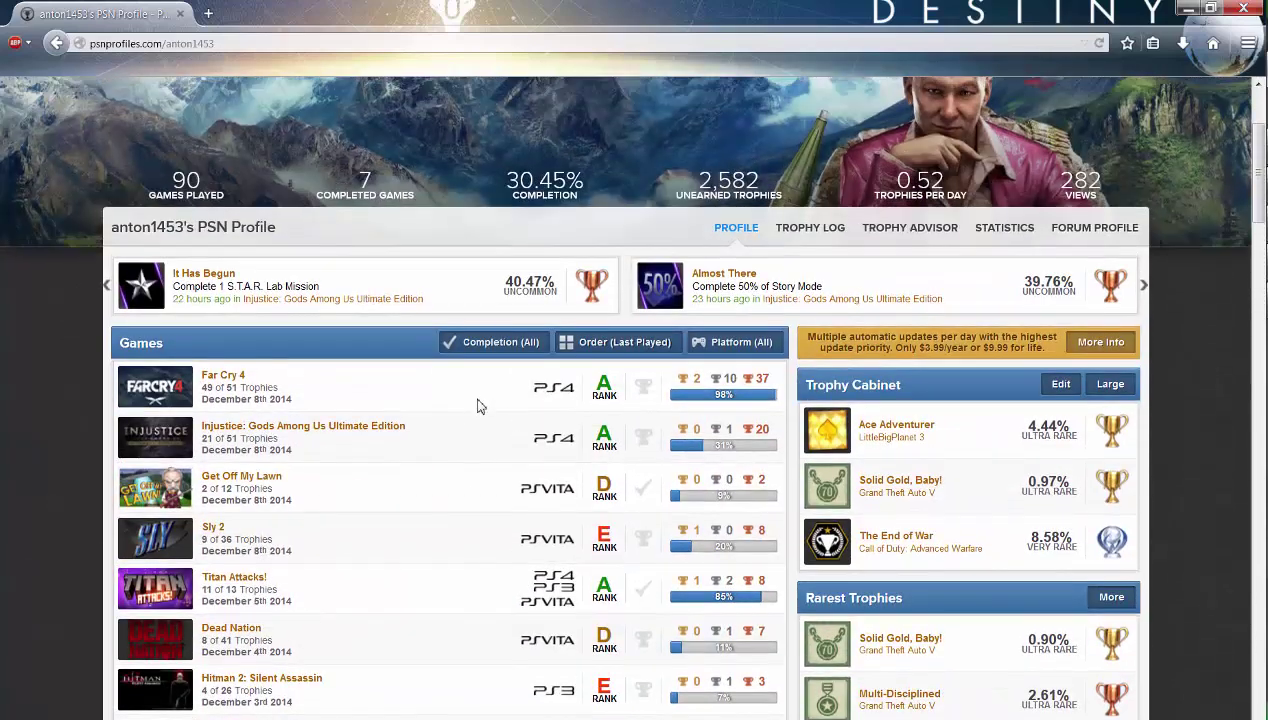
pyautogui.scroll(2, 485, 375)
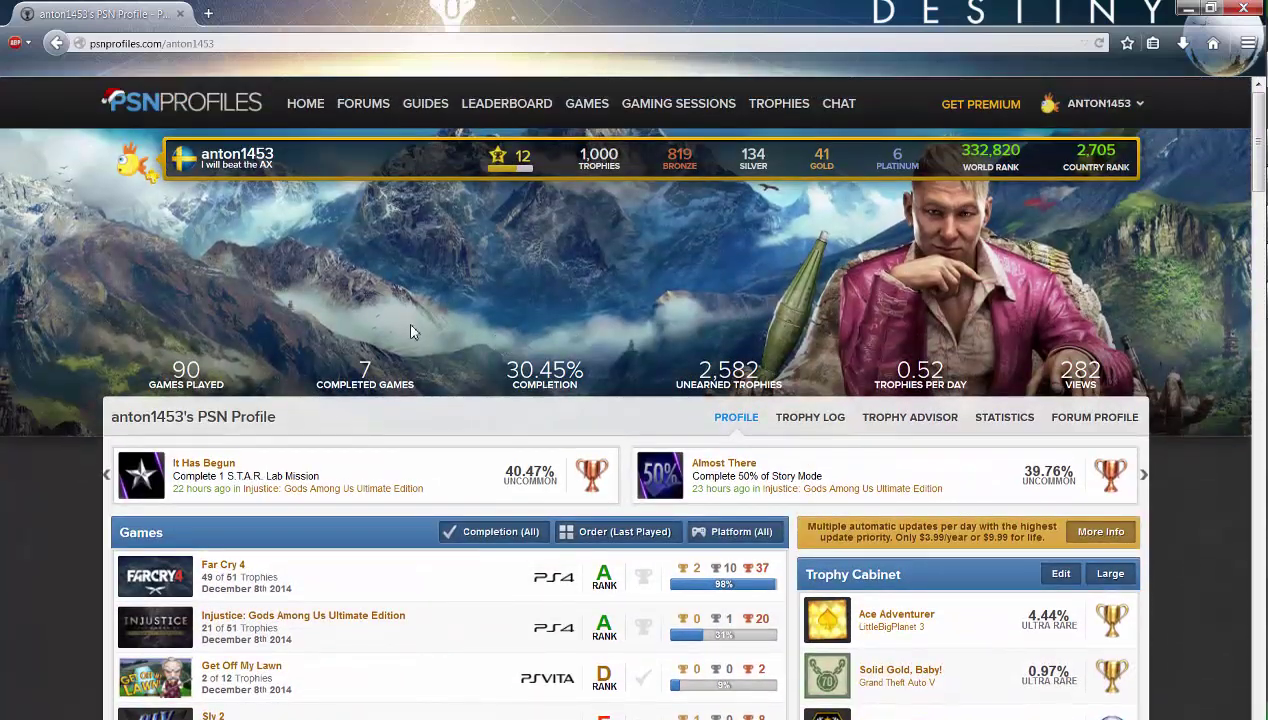
pyautogui.click(1255, 8)
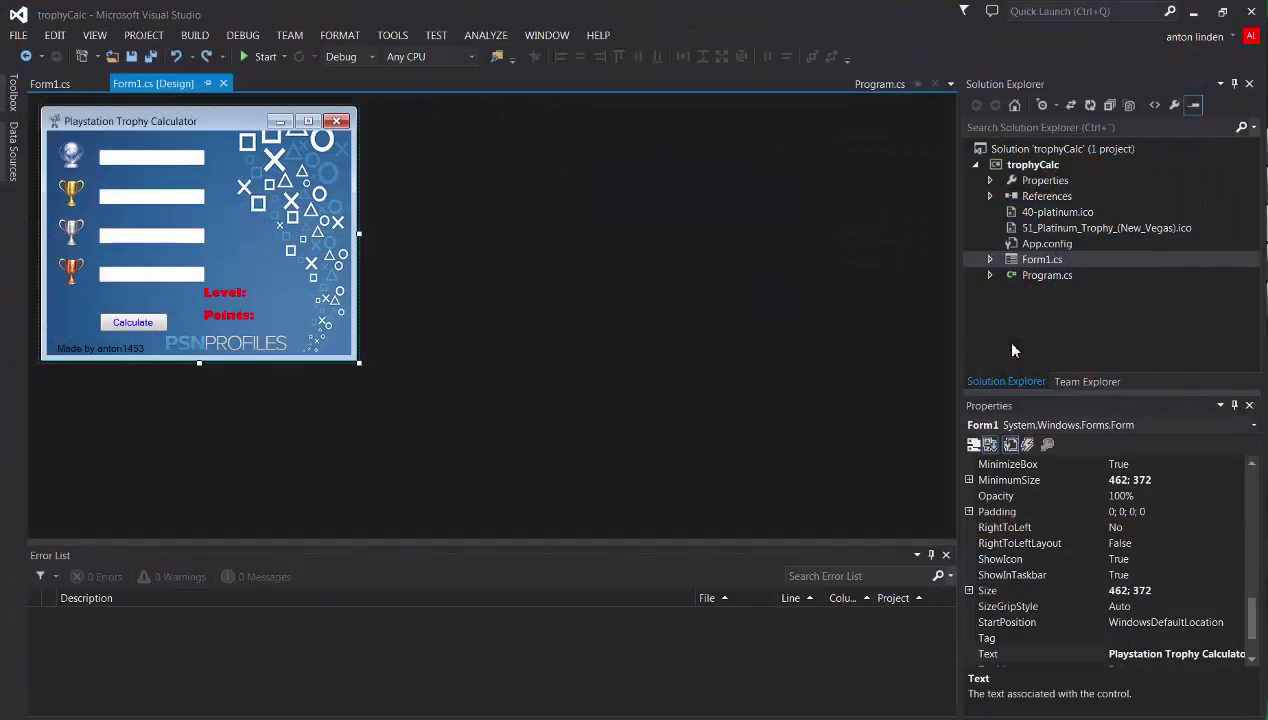